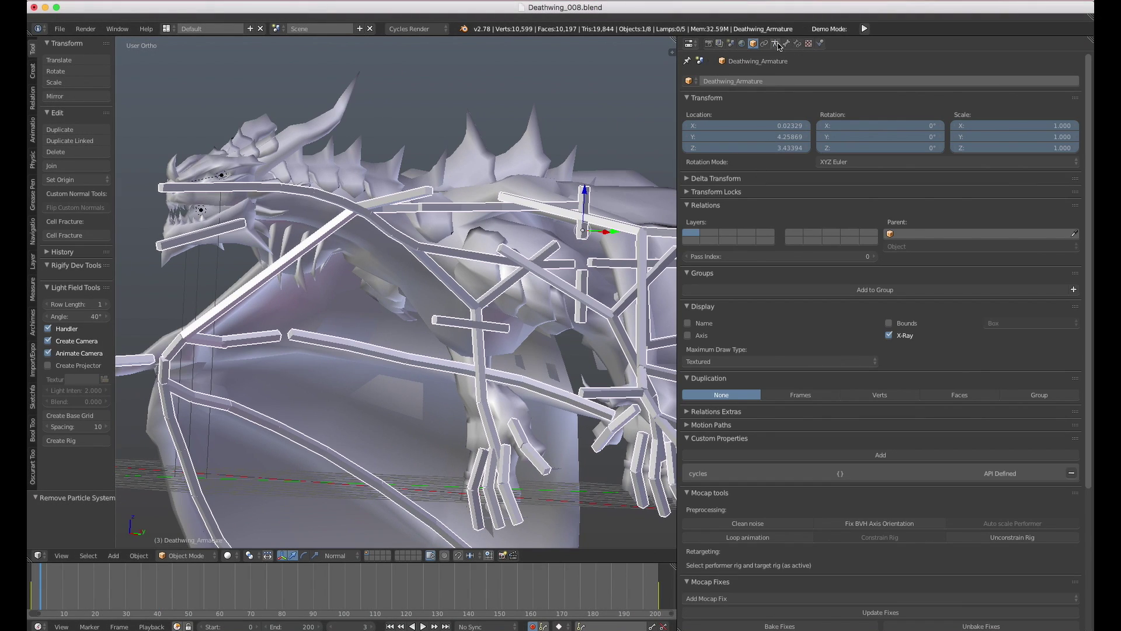
Display the dragon armature's bones as Stick and play the animation
{"action": "left_click", "coordinate": [776, 43]}
{"action": "left_click", "coordinate": [785, 212]}
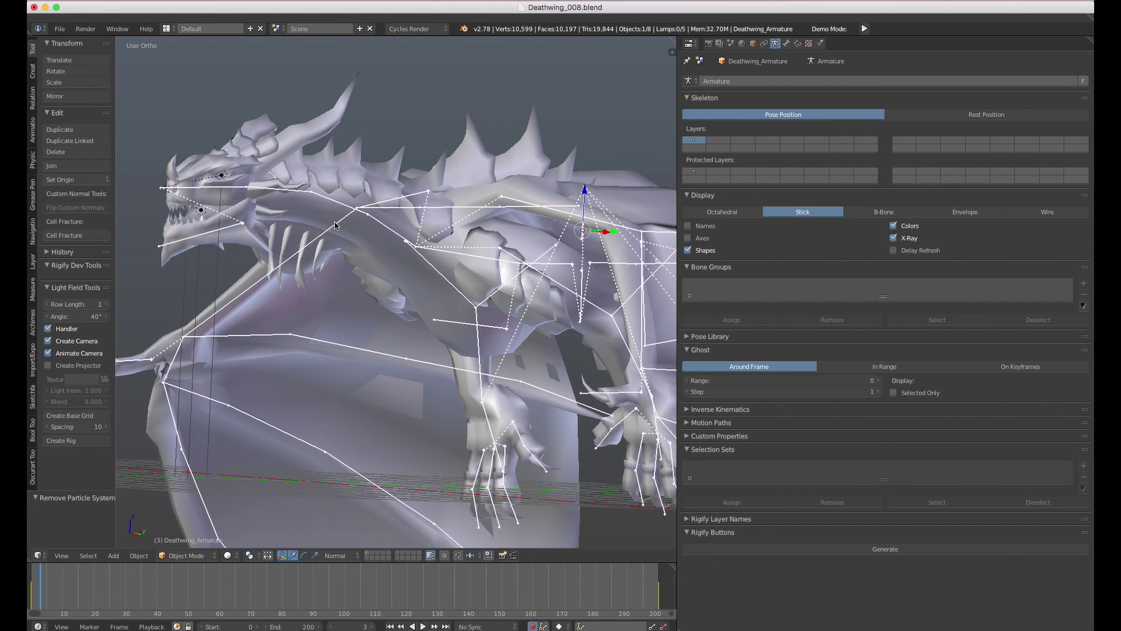
{"action": "scroll", "coordinate": [232, 382], "scroll_direction": "down", "scroll_amount": 8}
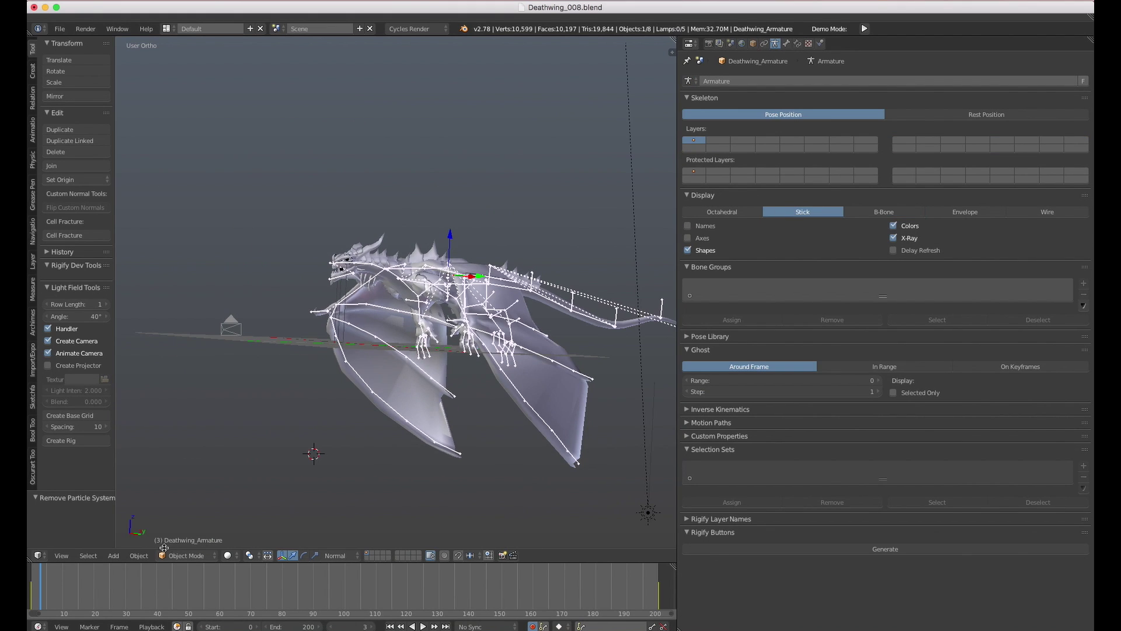
{"action": "key", "text": "alt+a"}
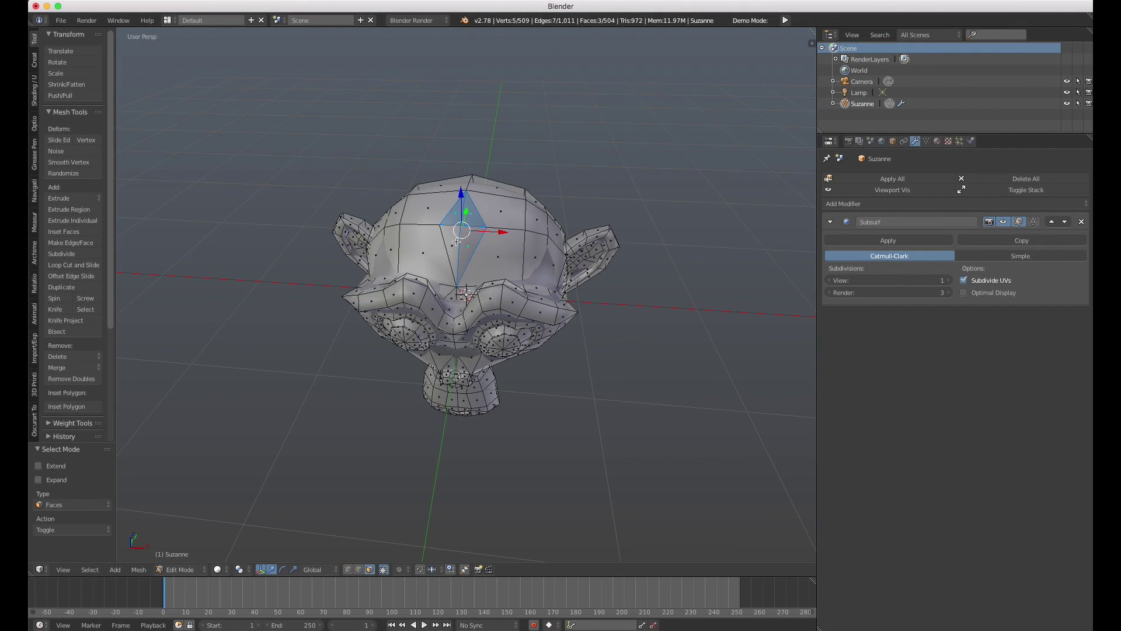
Extrude the selected forehead faces of Suzanne outward, scale them to about 0.724, and extrude them again by about 0.2
{"action": "right_click", "coordinate": [456, 242], "text": "shift"}
{"action": "middle_click_drag", "start_coordinate": [456, 242], "coordinate": [421, 188]}
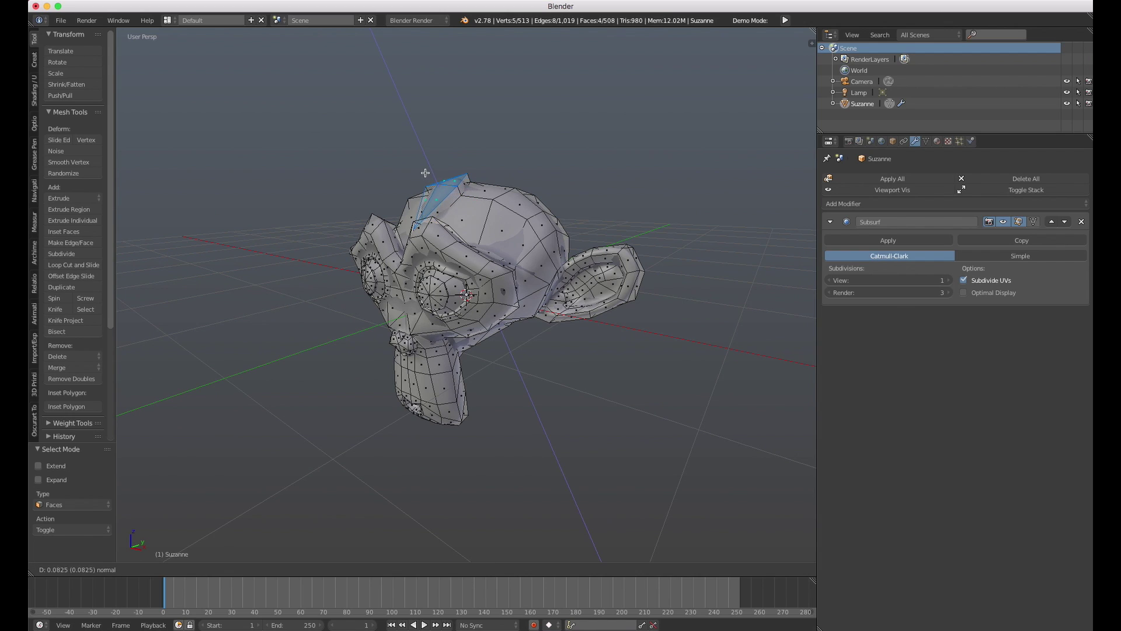
{"action": "left_click", "coordinate": [423, 165]}
{"action": "left_click", "coordinate": [467, 164]}
{"action": "key", "text": "e"}
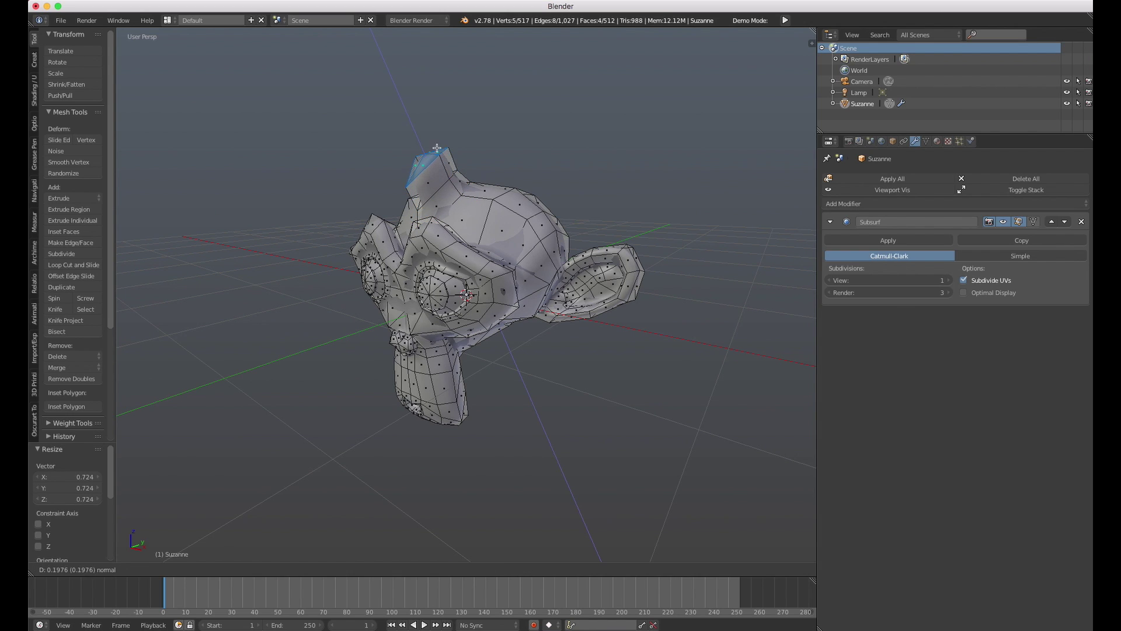
{"action": "left_click", "coordinate": [437, 148]}
Taper the horn to a tip by extruding it about 0.15 further, scale its end to about 0.614, and leave Edit Mode
{"action": "key", "text": "s"}
{"action": "left_click", "coordinate": [439, 153]}
{"action": "key", "text": "e"}
{"action": "left_click", "coordinate": [442, 141]}
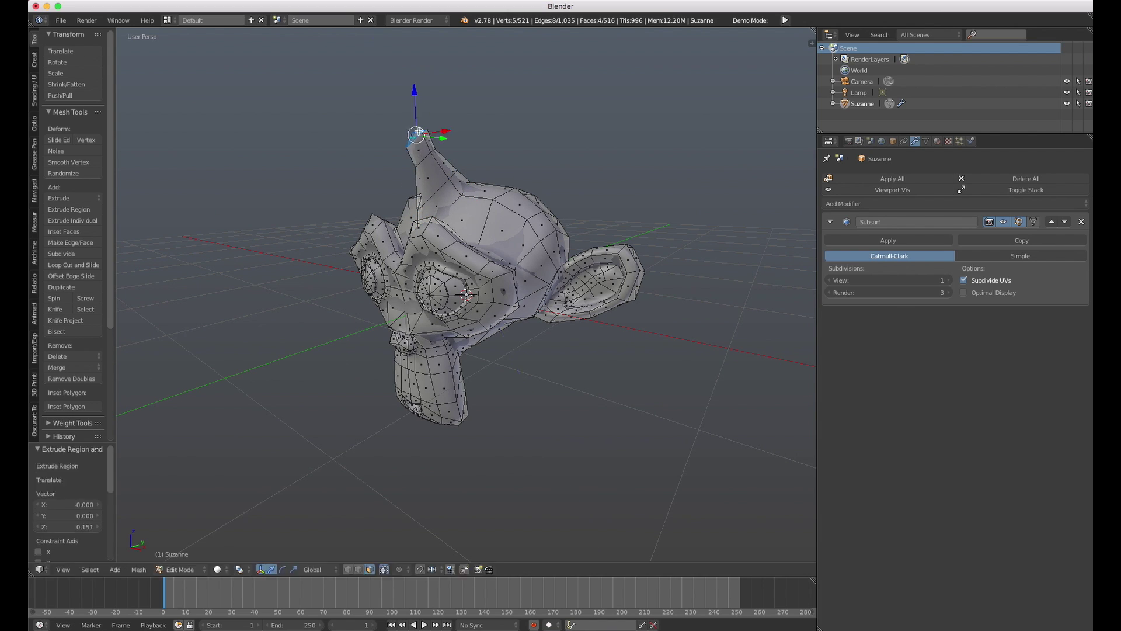
{"action": "key", "text": "s"}
{"action": "left_click", "coordinate": [445, 136]}
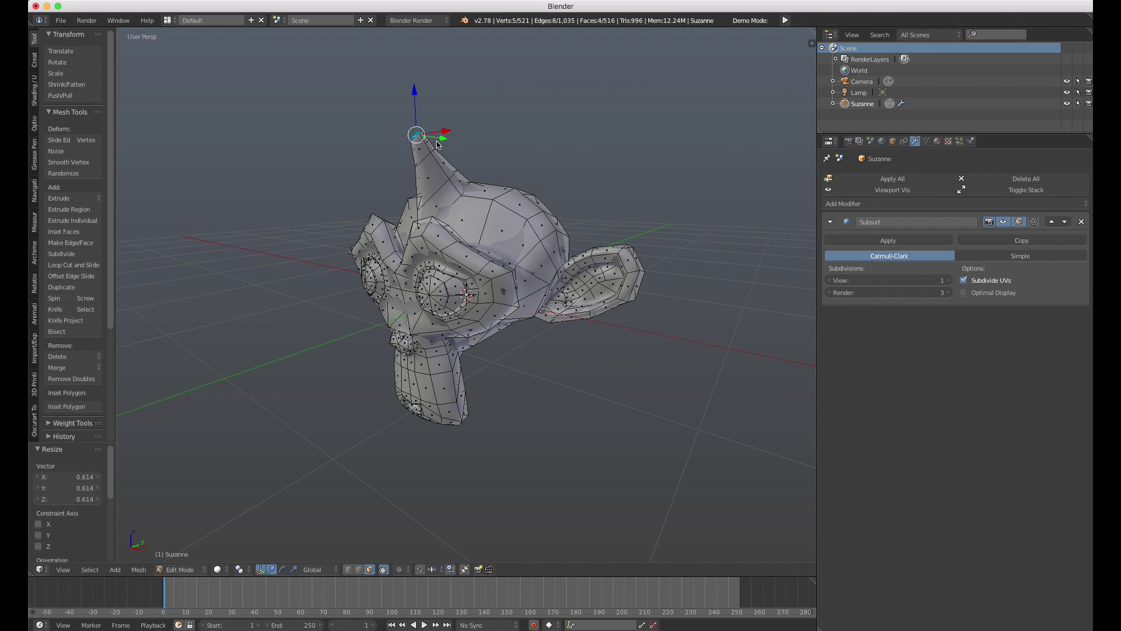
{"action": "key", "text": "Tab"}
{"action": "left_click", "coordinate": [358, 150]}
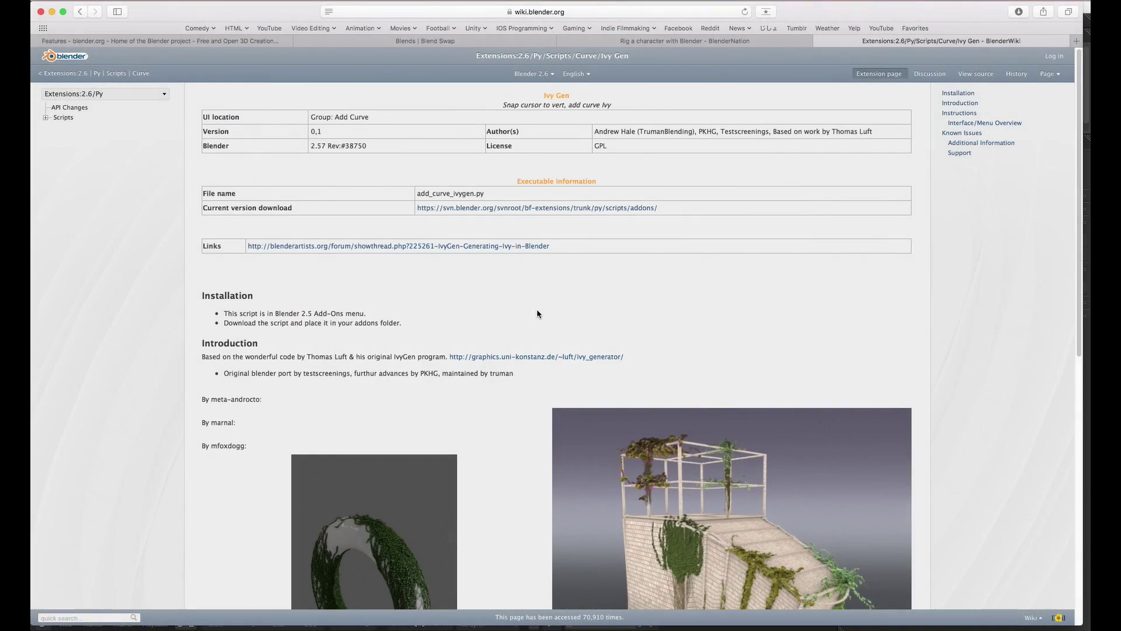
{"action": "scroll", "coordinate": [534, 318], "scroll_direction": "down", "scroll_amount": 10}
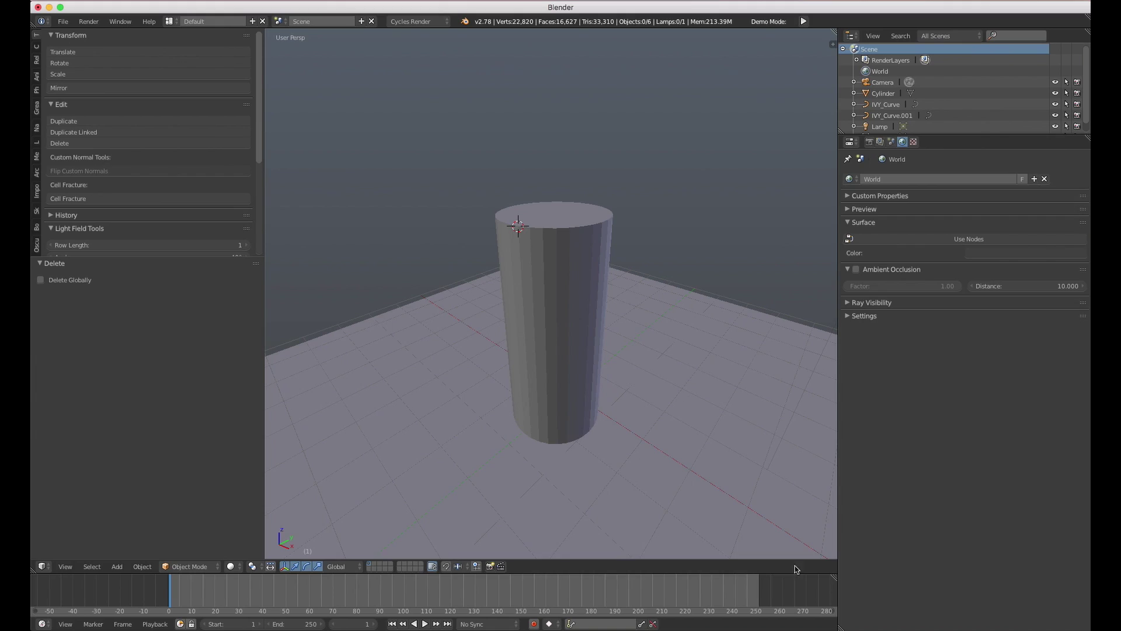
Snap the 3D cursor to the selected vertex on the cylinder's upper rim, and open the operator search in Object Mode
{"action": "right_click", "coordinate": [559, 264]}
{"action": "key", "text": "Tab"}
{"action": "left_click", "coordinate": [653, 258]}
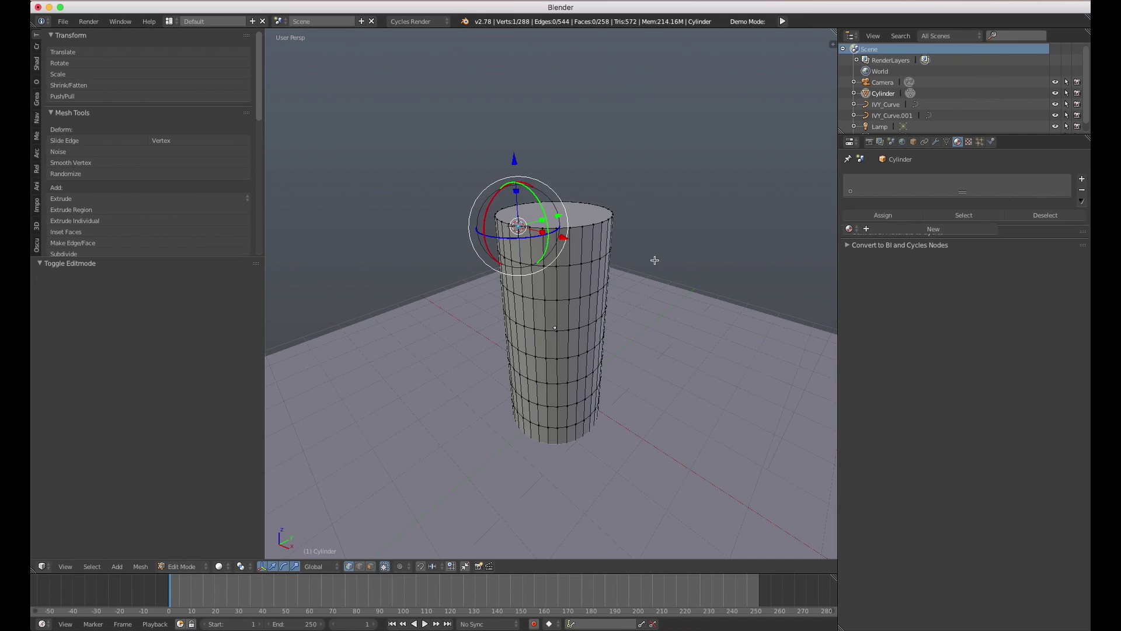
{"action": "key", "text": "shift+s"}
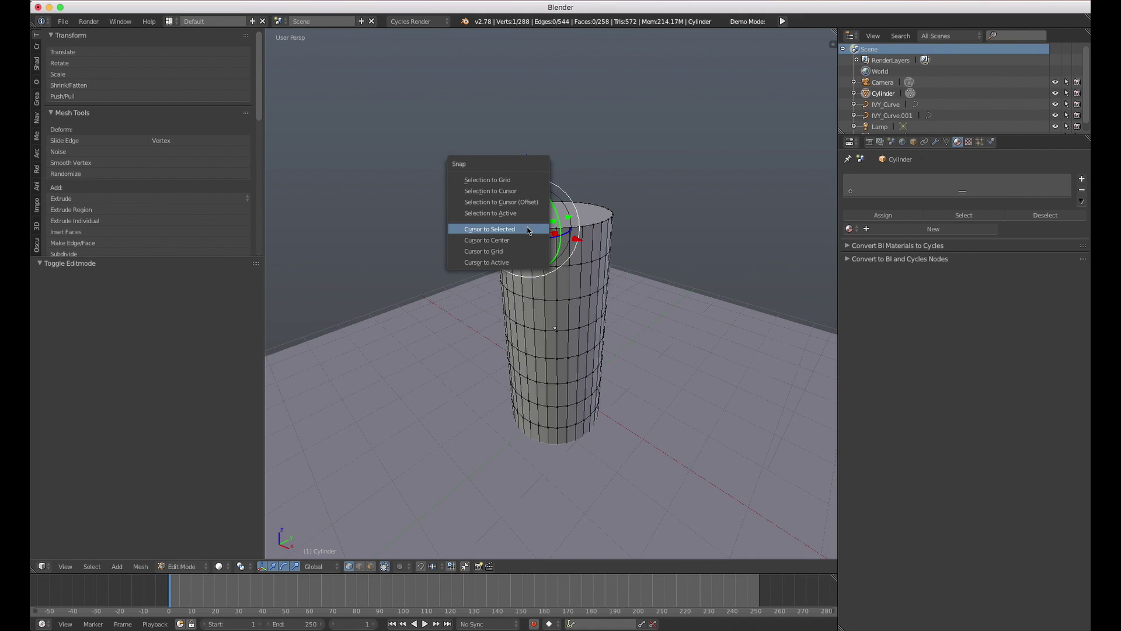
{"action": "left_click", "coordinate": [530, 233]}
{"action": "key", "text": "Tab"}
{"action": "left_click", "coordinate": [432, 240]}
{"action": "key", "text": "space"}
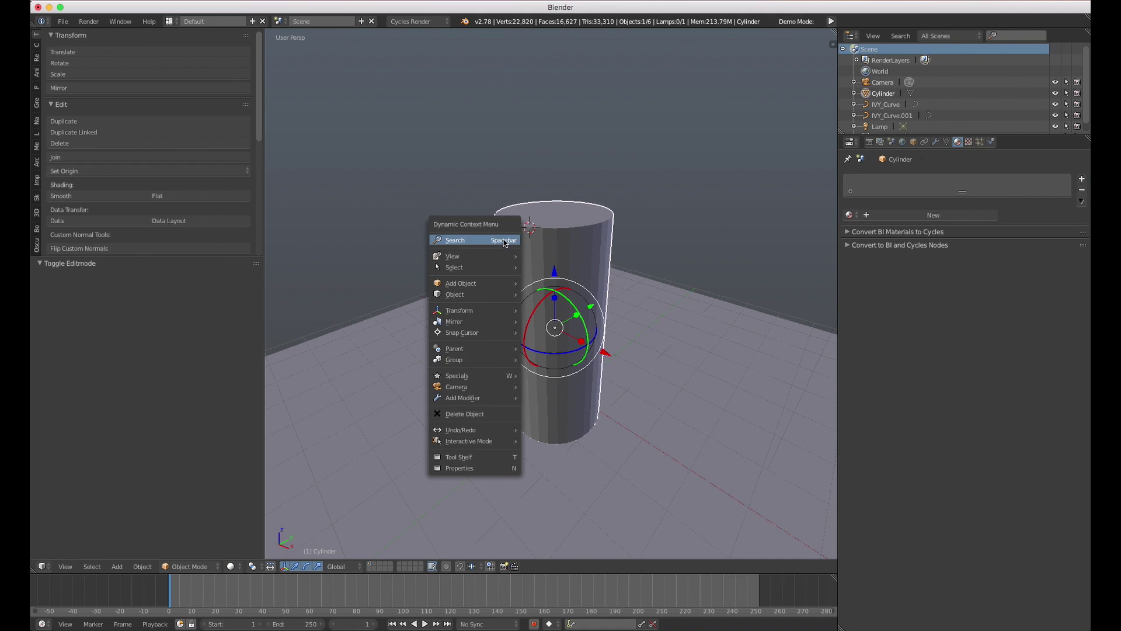
{"action": "left_click", "coordinate": [500, 241]}
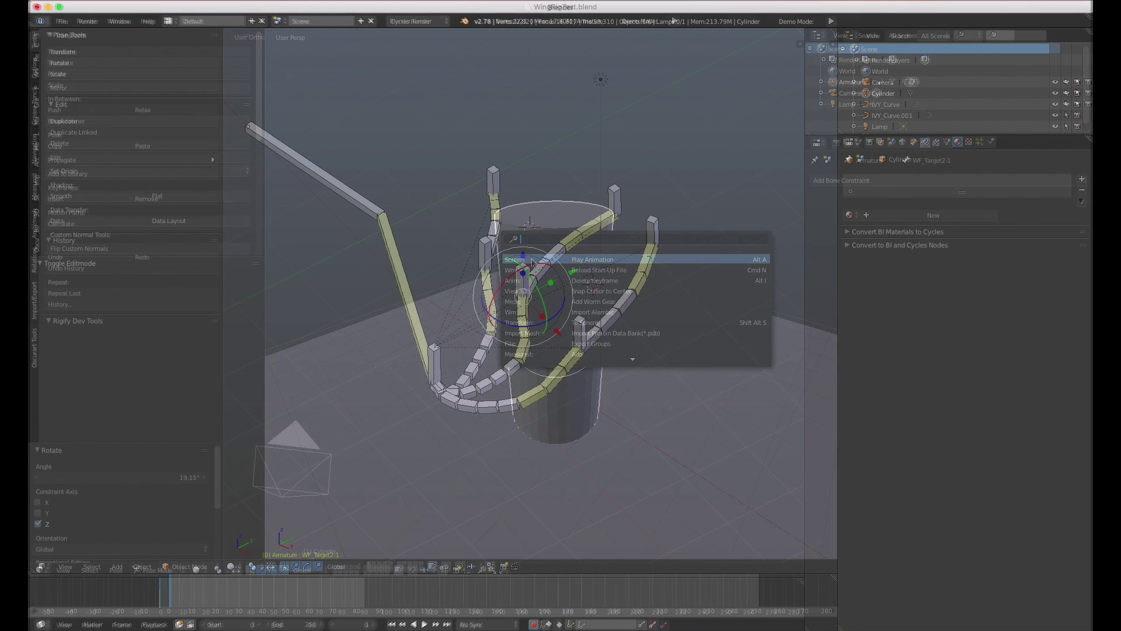
Rotate the two selected target bones of the wing's middle finger about 31° around Z and move them slightly
{"action": "key", "text": "r"}
{"action": "key", "text": "z"}
{"action": "left_click", "coordinate": [605, 252]}
{"action": "key", "text": "g"}
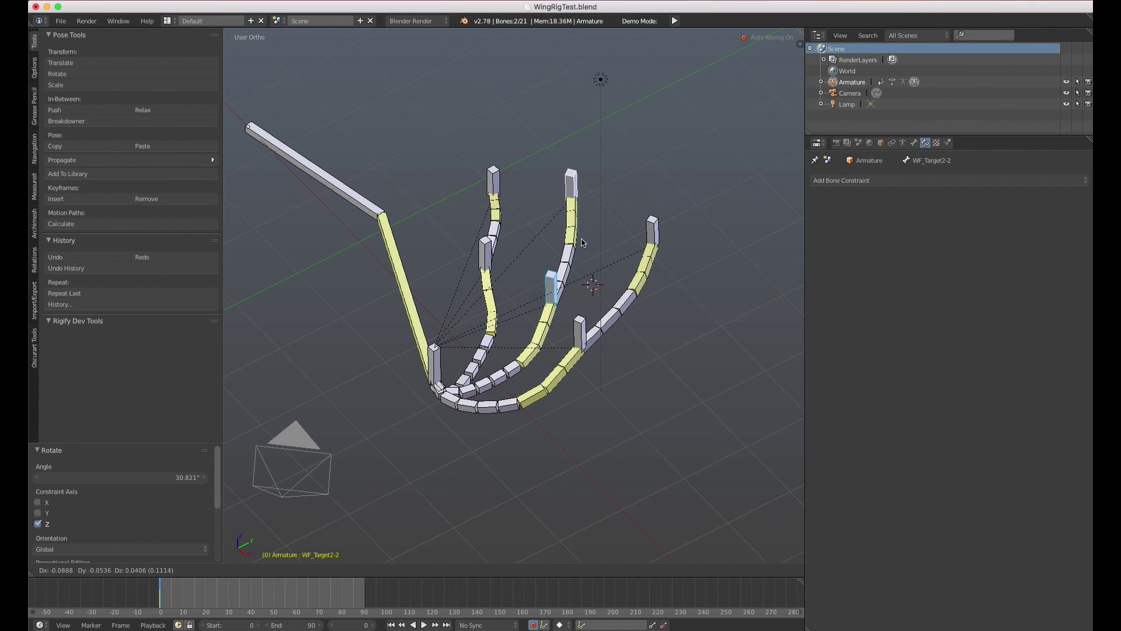
{"action": "left_click", "coordinate": [596, 245]}
Select all bones of the wing rig and start adding the pose to the pose library
{"action": "key", "text": "a"}
{"action": "key", "text": "a"}
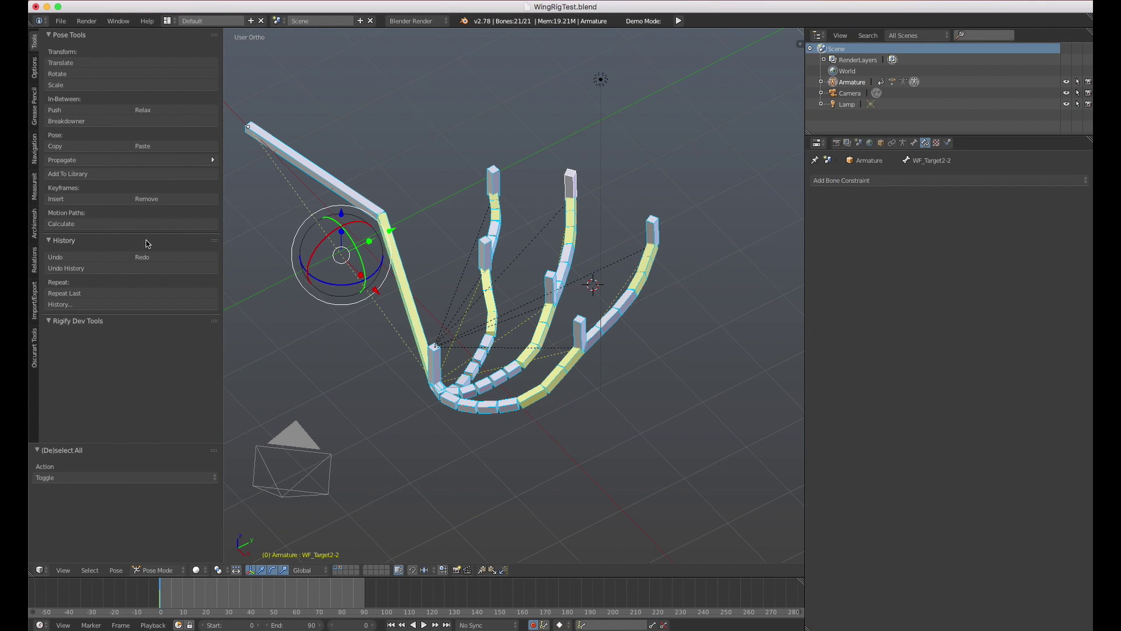
{"action": "left_click", "coordinate": [88, 175]}
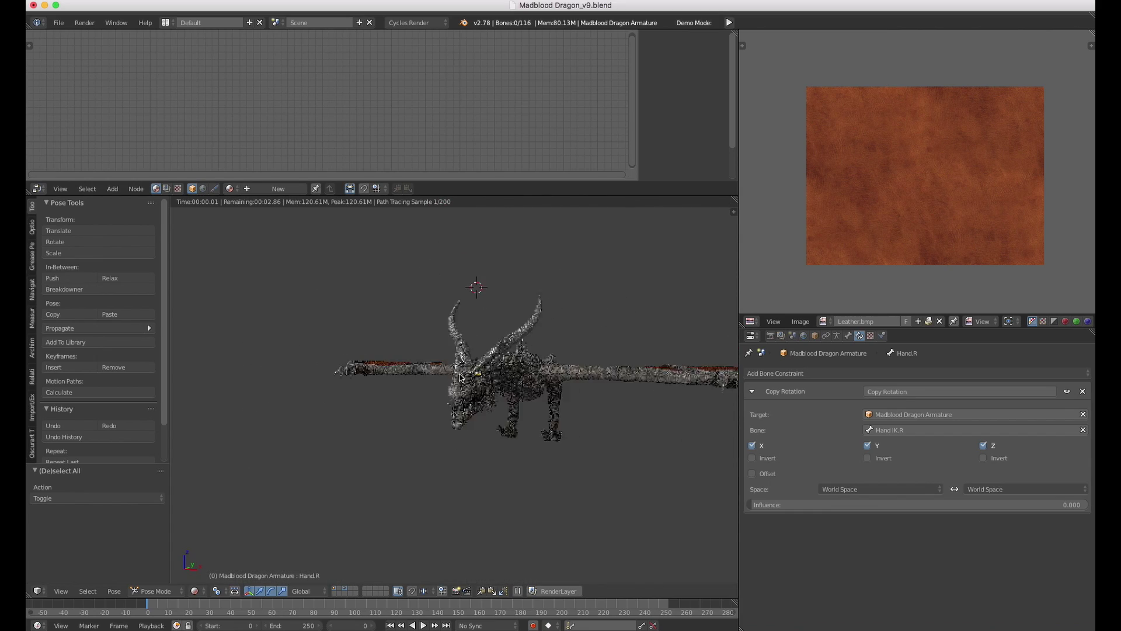
Inspect the dragon's head and body up close and from a distance in the rendered viewport
{"action": "scroll", "coordinate": [456, 369], "scroll_direction": "up", "scroll_amount": 10}
{"action": "scroll", "coordinate": [456, 369], "scroll_direction": "down", "scroll_amount": 8}
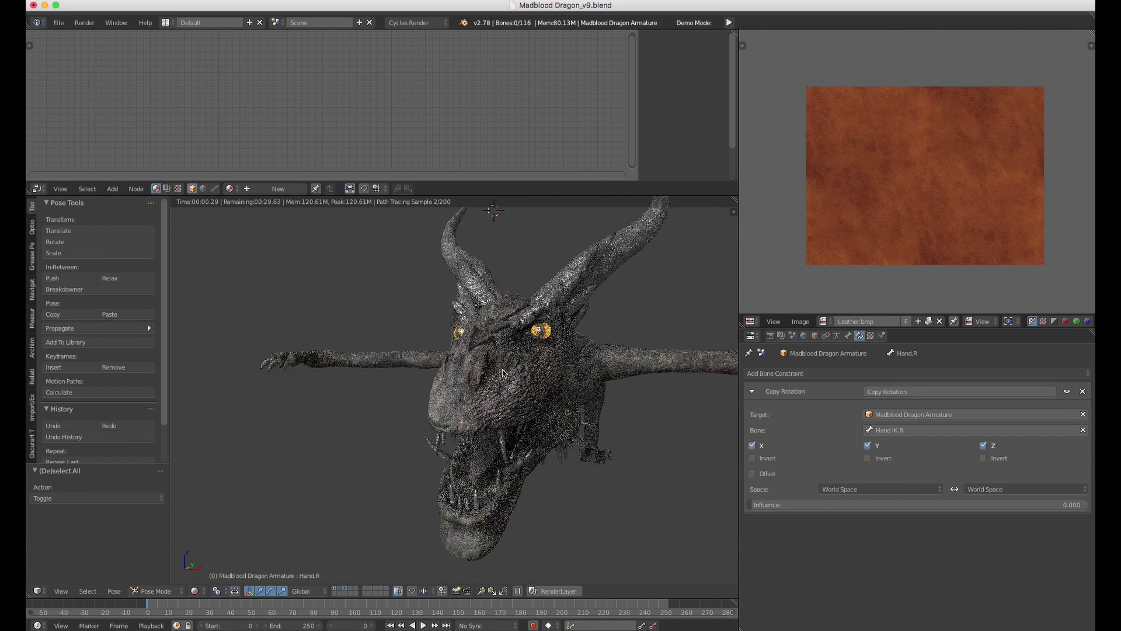
{"action": "middle_click_drag", "start_coordinate": [481, 371], "coordinate": [481, 398]}
{"action": "scroll", "coordinate": [466, 376], "scroll_direction": "down", "scroll_amount": 4}
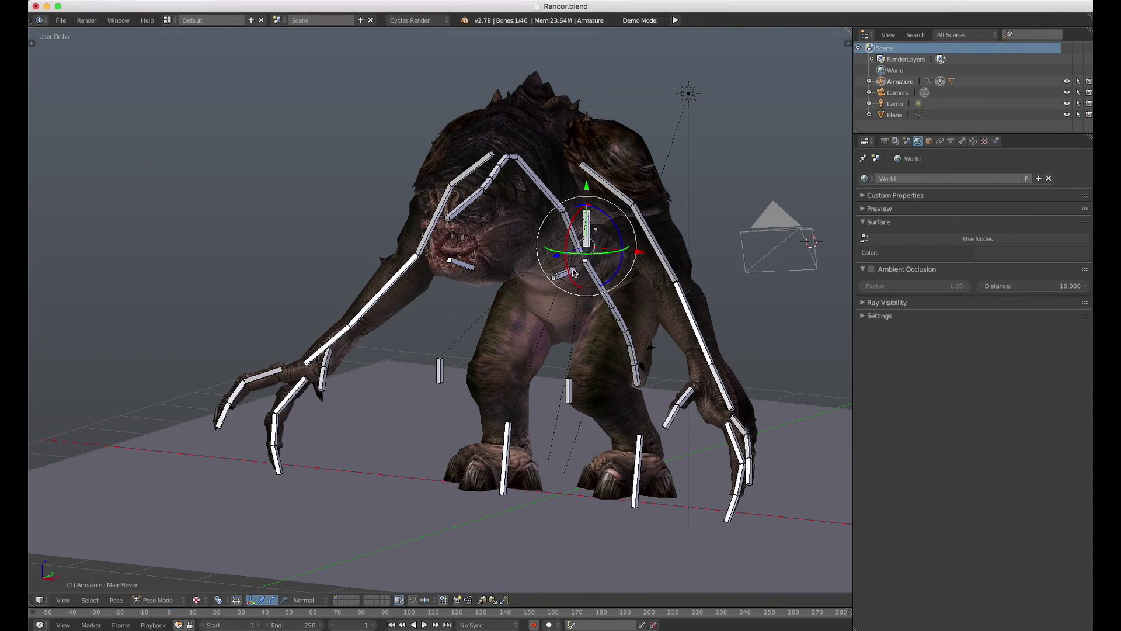
Shift the rancor's IK Mover and Leg IK L bones slightly, and enlarge the timeline area
{"action": "right_click", "coordinate": [574, 271]}
{"action": "key", "text": "g"}
{"action": "left_click", "coordinate": [583, 281]}
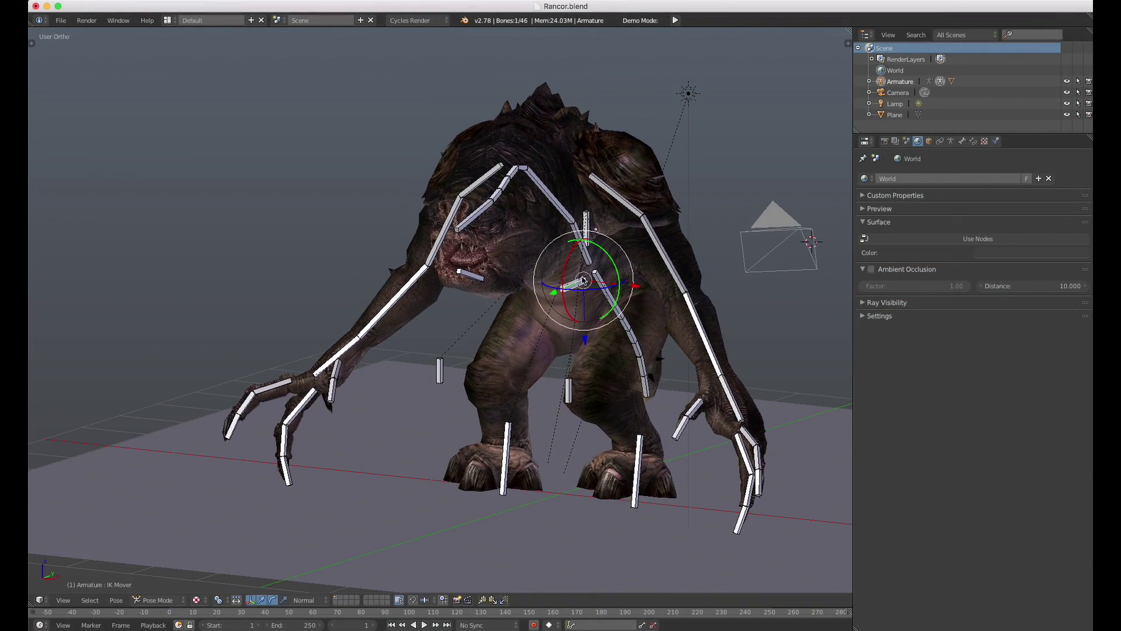
{"action": "key", "text": "g"}
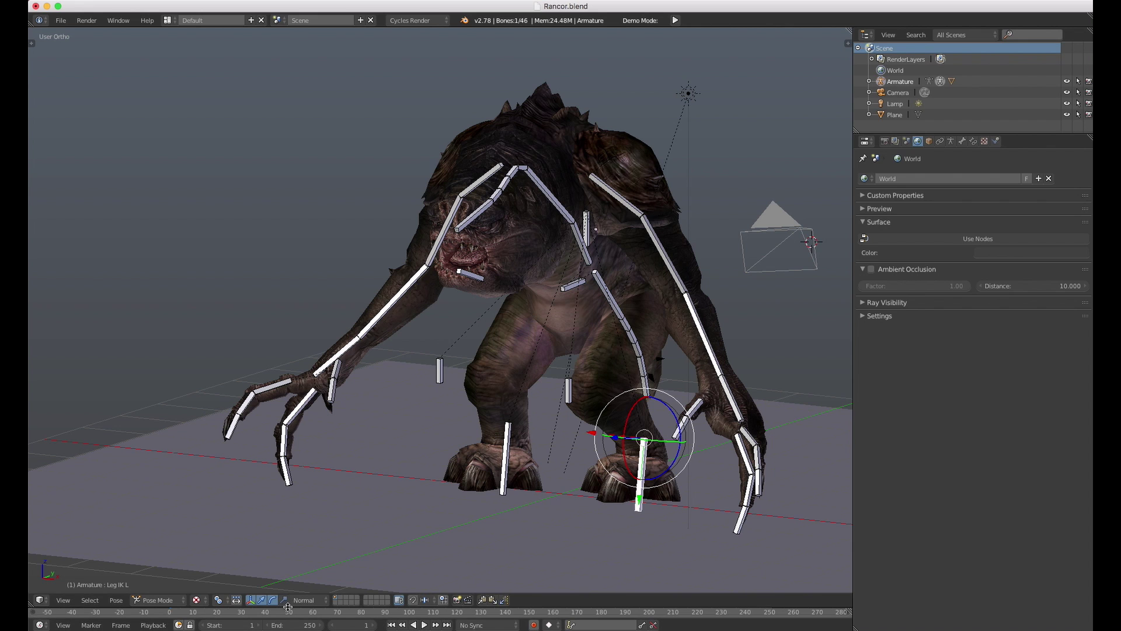
{"action": "left_click_drag", "start_coordinate": [287, 607], "coordinate": [288, 569]}
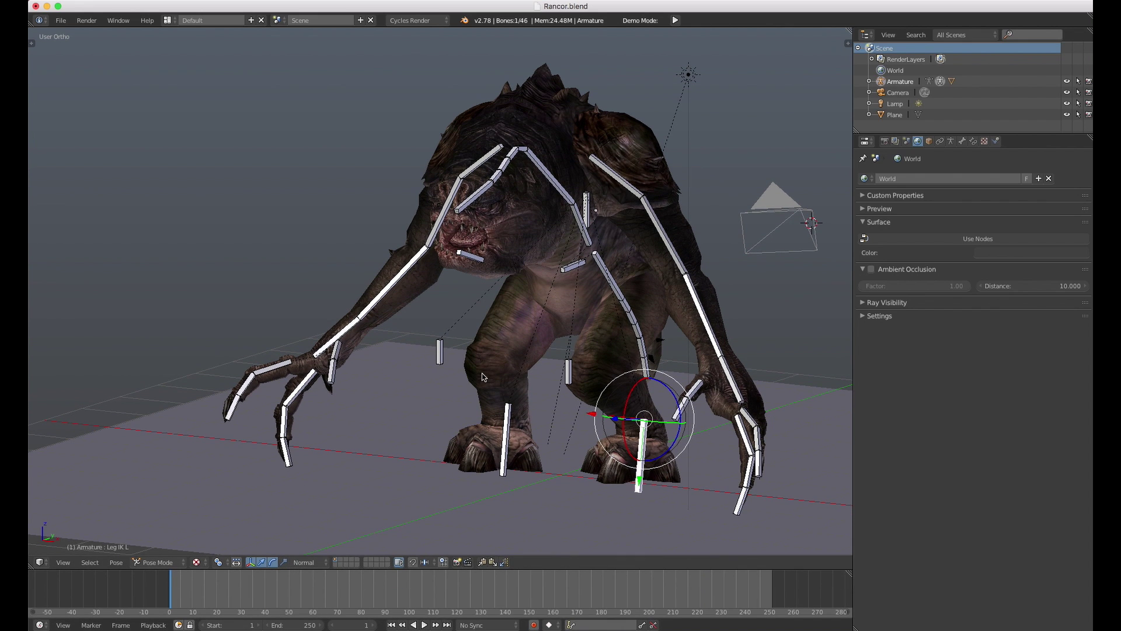
{"action": "key", "text": "ctrl+i"}
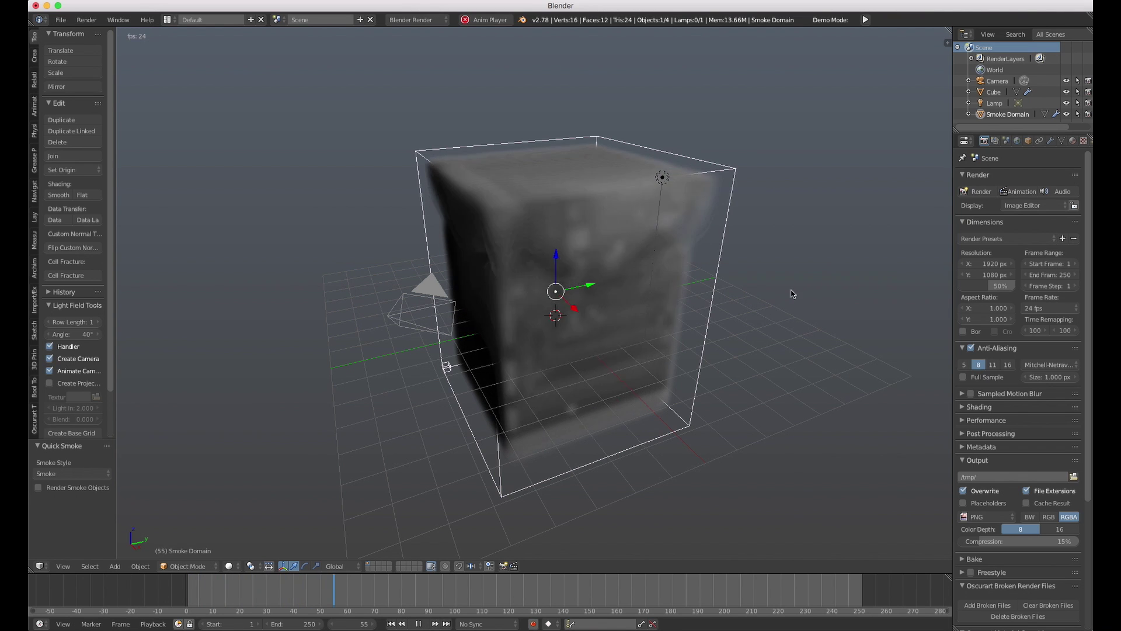
Stop the smoke simulation playback and scale the emitter cube down to about 0.21
{"action": "middle_click_drag", "start_coordinate": [793, 293], "coordinate": [775, 275]}
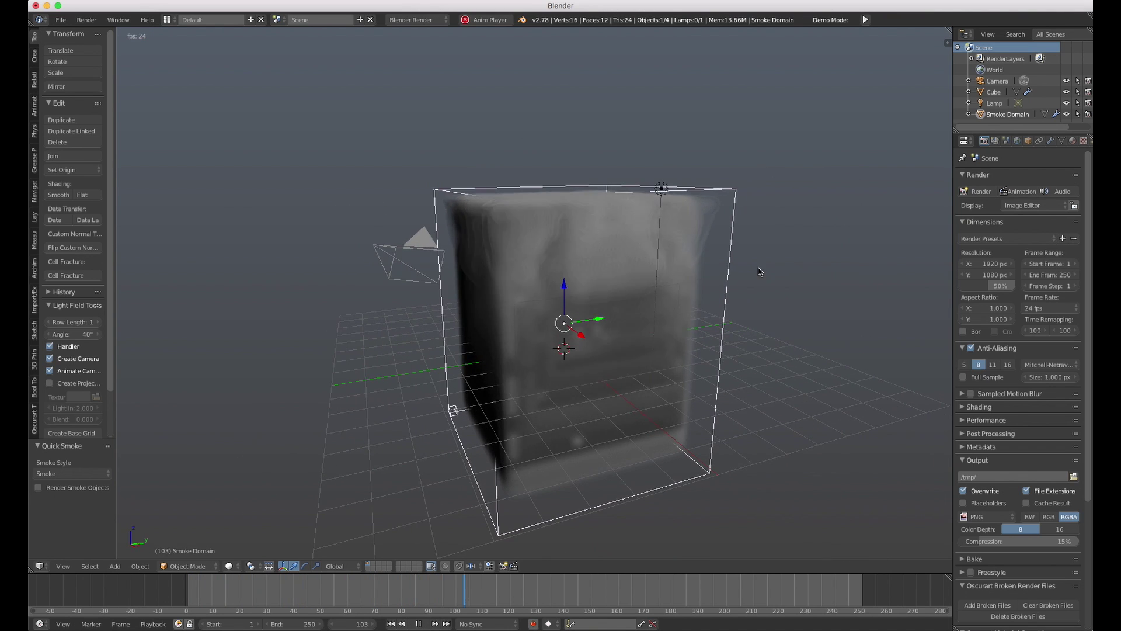
{"action": "key", "text": "Escape"}
{"action": "right_click", "coordinate": [663, 291]}
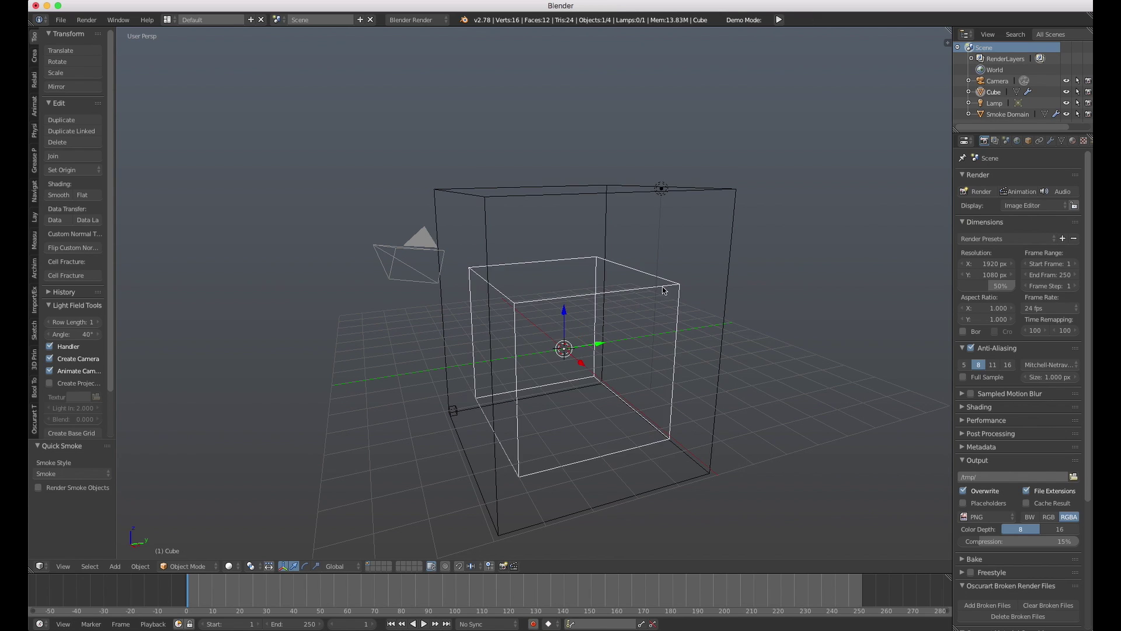
{"action": "left_click", "coordinate": [588, 334]}
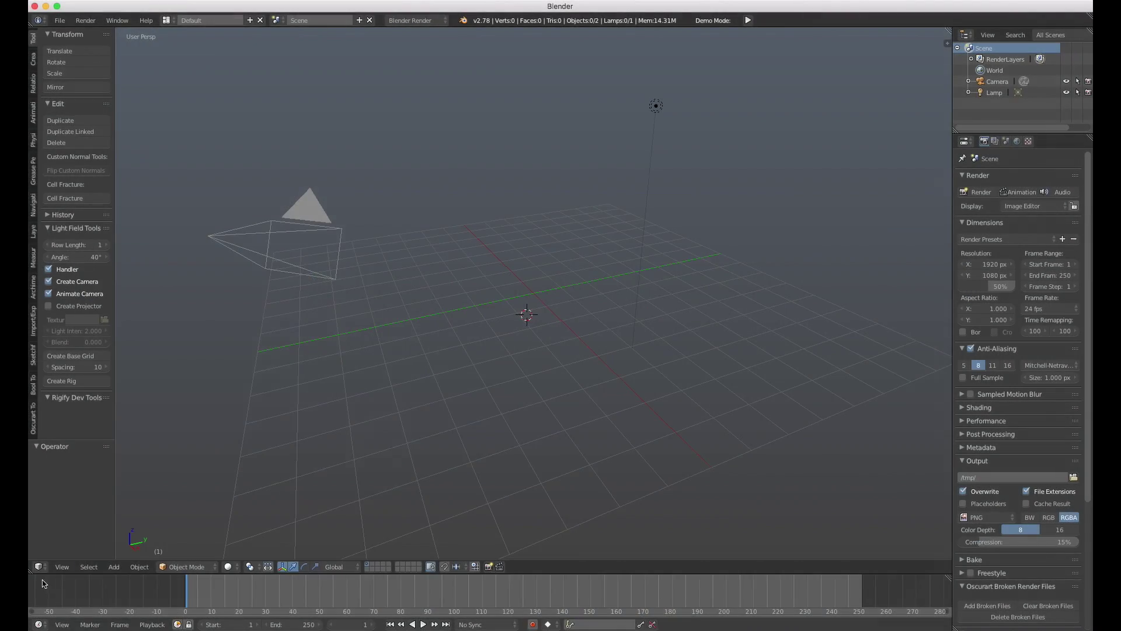
Open the list of editor types for the main 3D view area
{"action": "left_click", "coordinate": [40, 567]}
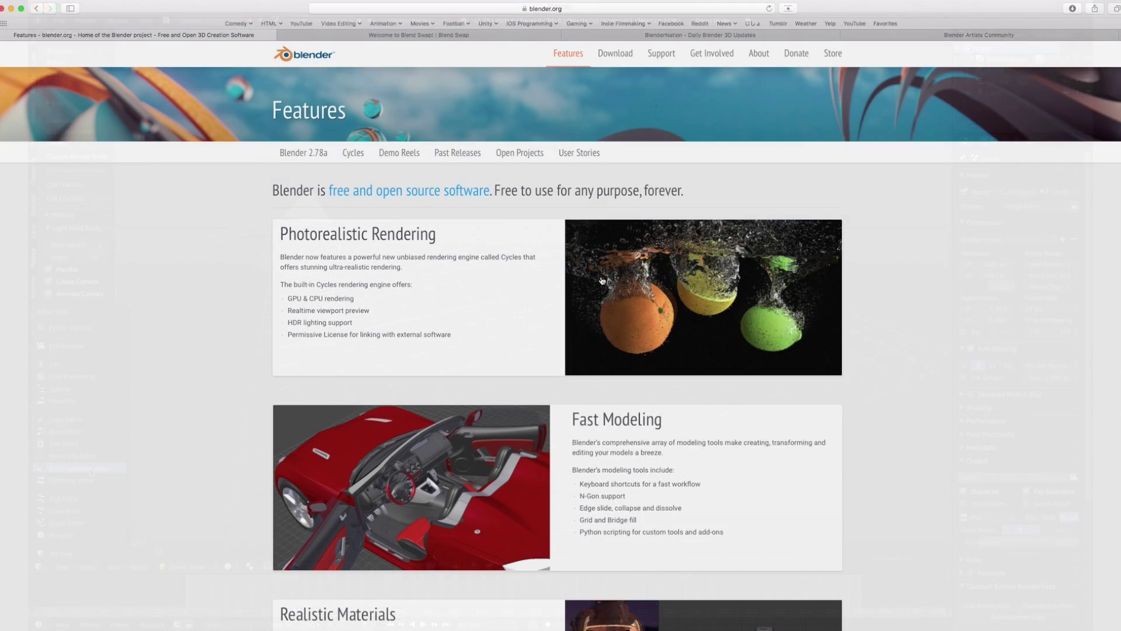
Switch to the browser and read through Blender's Features page, from rendering and modeling to simulations and game creation
{"action": "scroll", "coordinate": [762, 302], "scroll_direction": "down", "scroll_amount": 5}
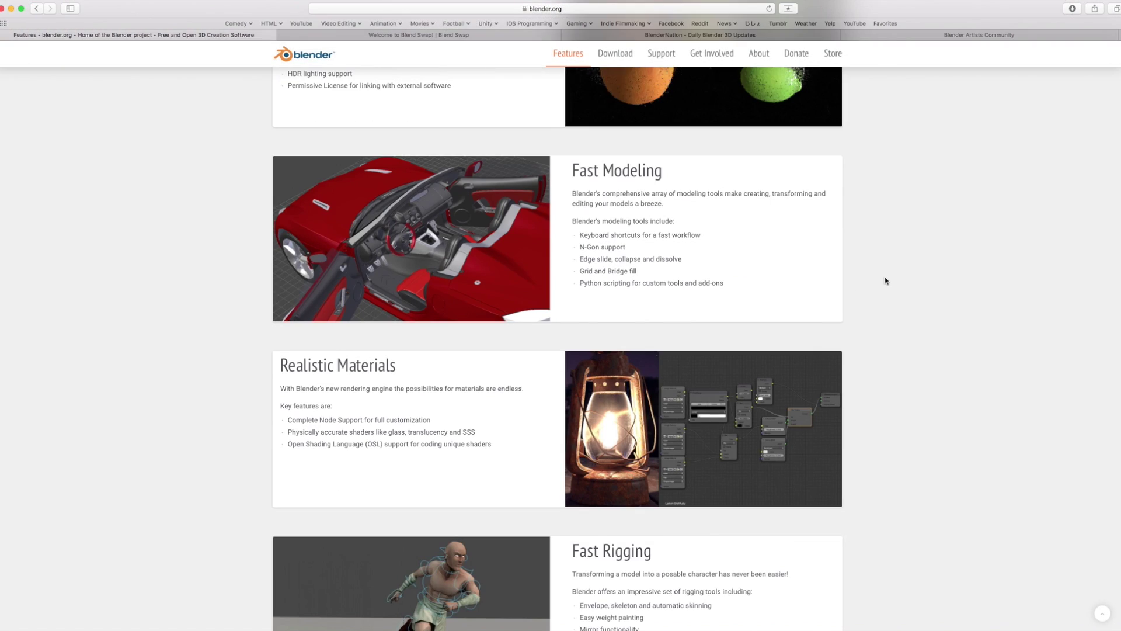
{"action": "scroll", "coordinate": [885, 282], "scroll_direction": "down", "scroll_amount": 7}
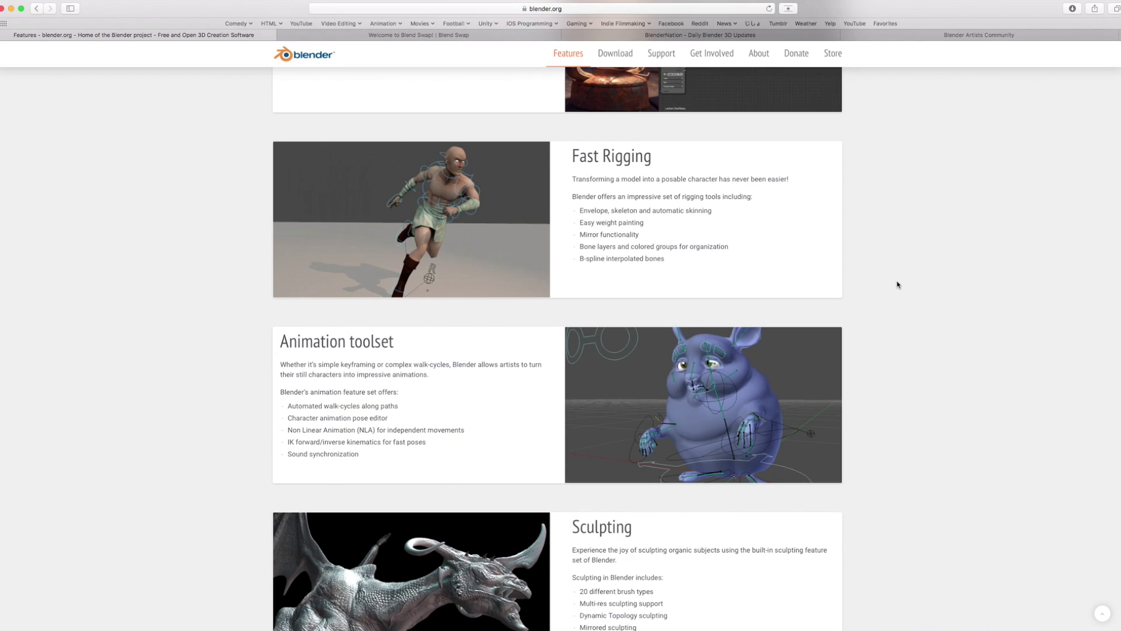
{"action": "scroll", "coordinate": [896, 283], "scroll_direction": "down", "scroll_amount": 8}
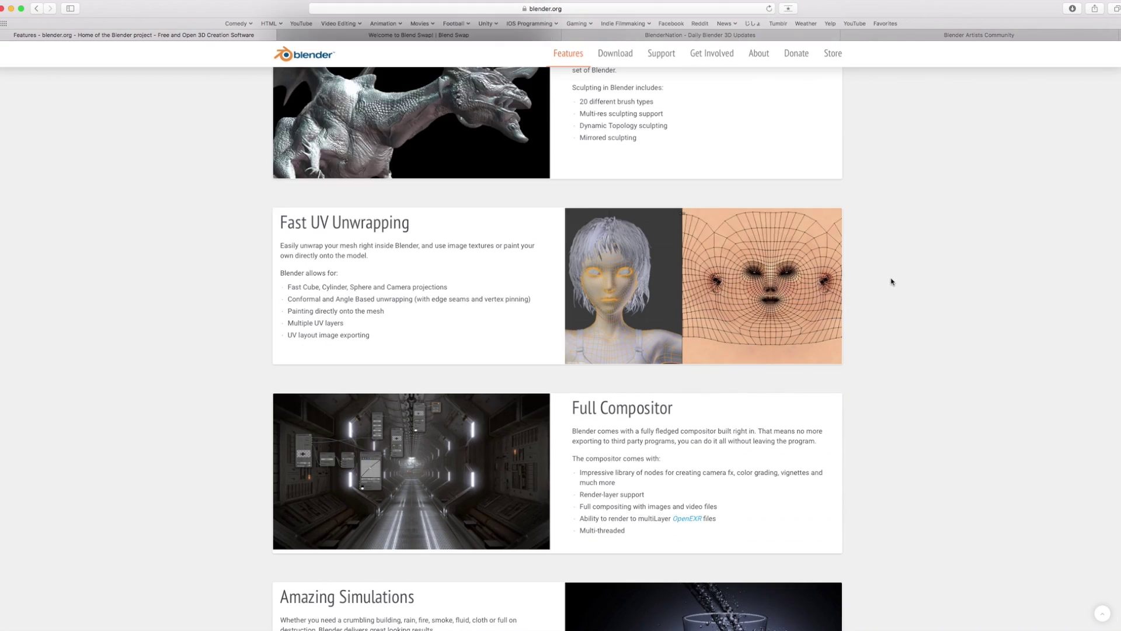
{"action": "scroll", "coordinate": [892, 282], "scroll_direction": "down", "scroll_amount": 7}
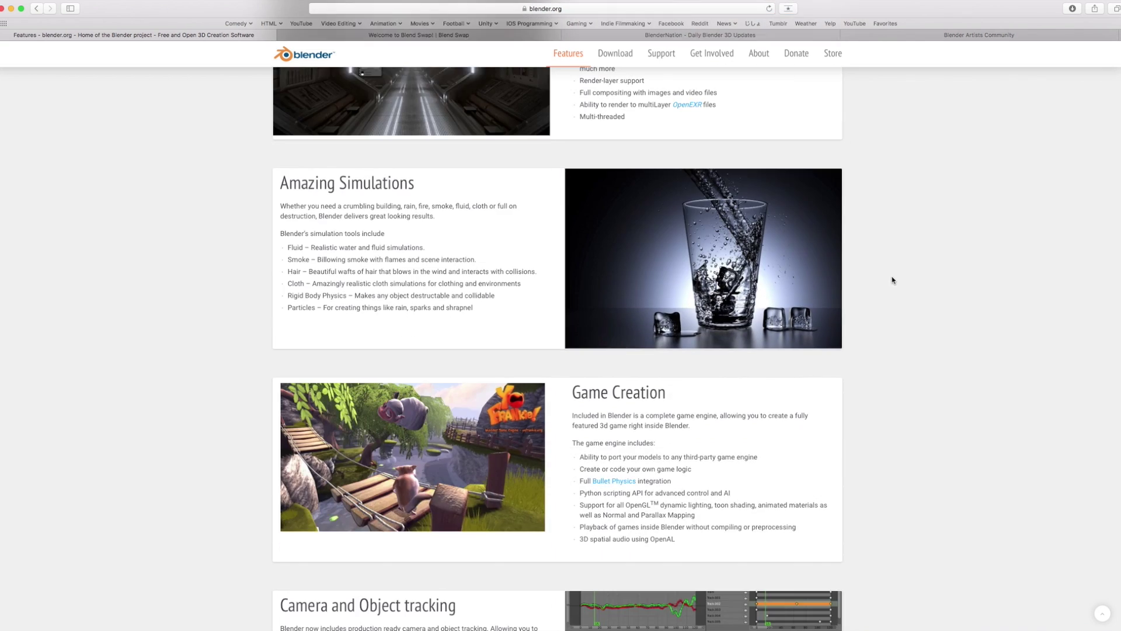
{"action": "scroll", "coordinate": [892, 280], "scroll_direction": "down", "scroll_amount": 5}
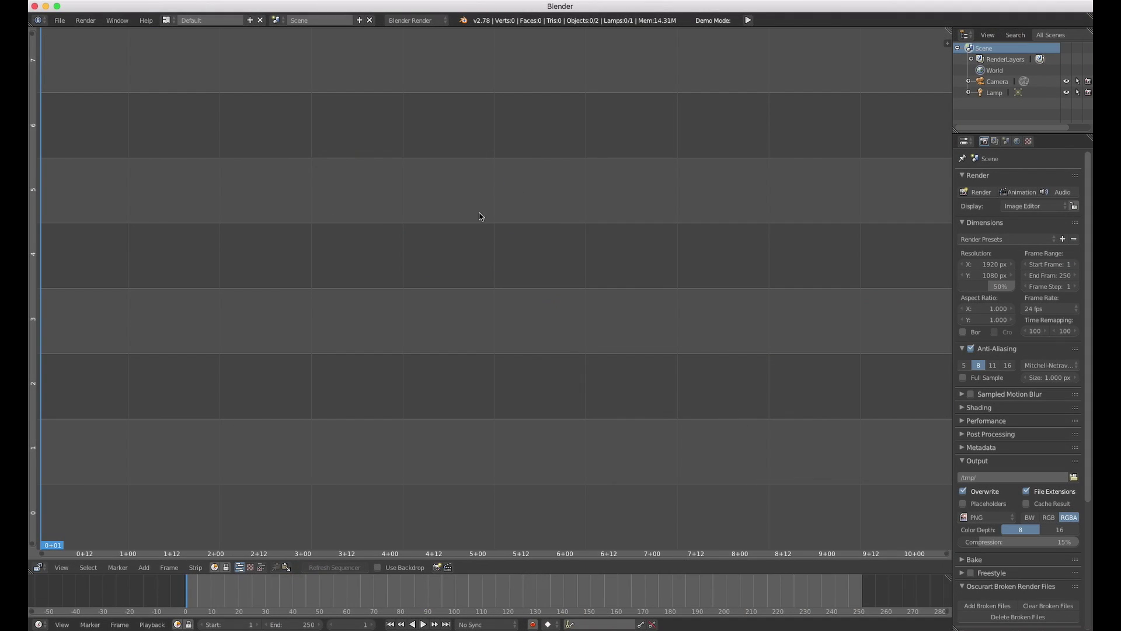
Switch back to Blender and open the choices for adding a strip in the empty Video Sequence Editor
{"action": "key", "text": "shift+a"}
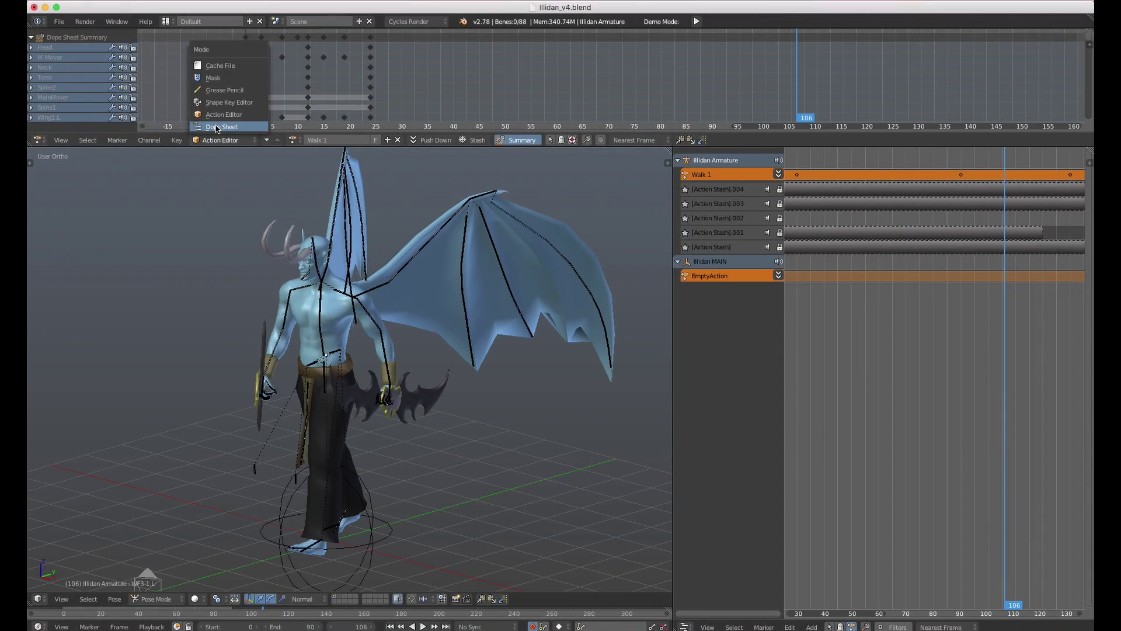
Change the Illidan file's Action Editor to Dope Sheet mode, and play and stop the walk animation
{"action": "left_click", "coordinate": [217, 128]}
{"action": "key", "text": "alt+a"}
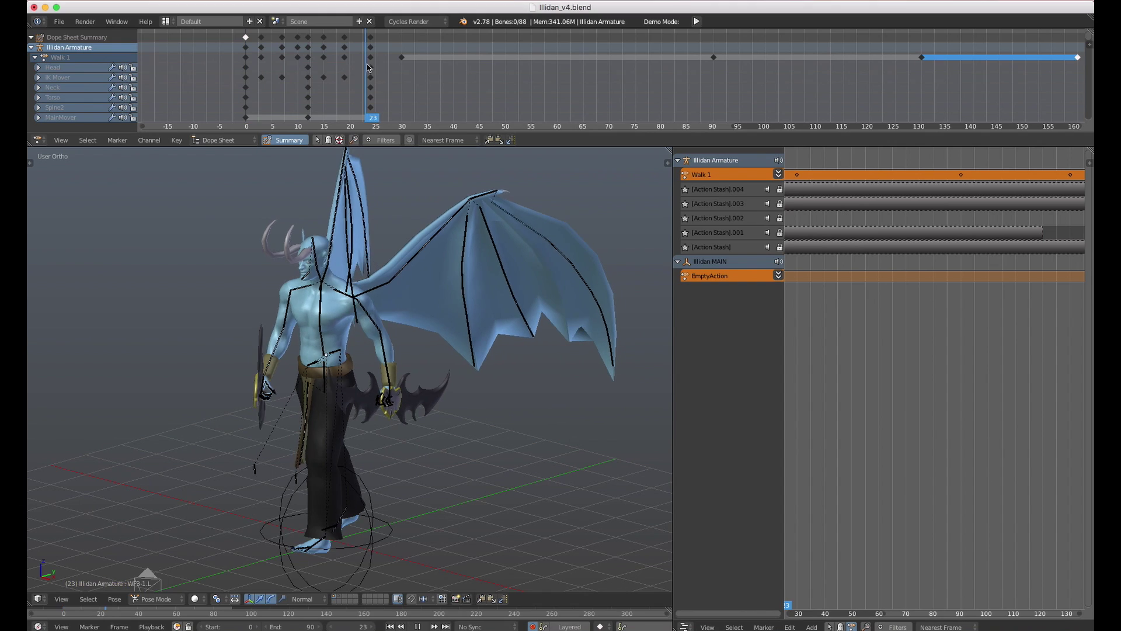
{"action": "key", "text": "alt+a"}
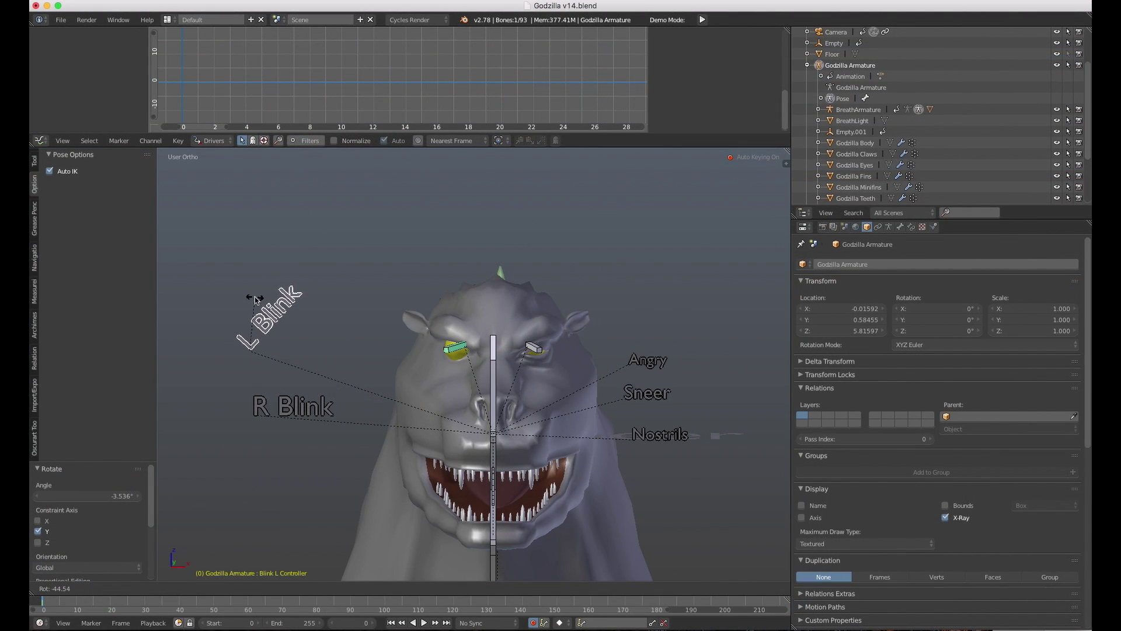
Rotate the Godzilla rig's L Blink controller about -2.9° around Y
{"action": "left_click_drag", "start_coordinate": [286, 315], "coordinate": [287, 317]}
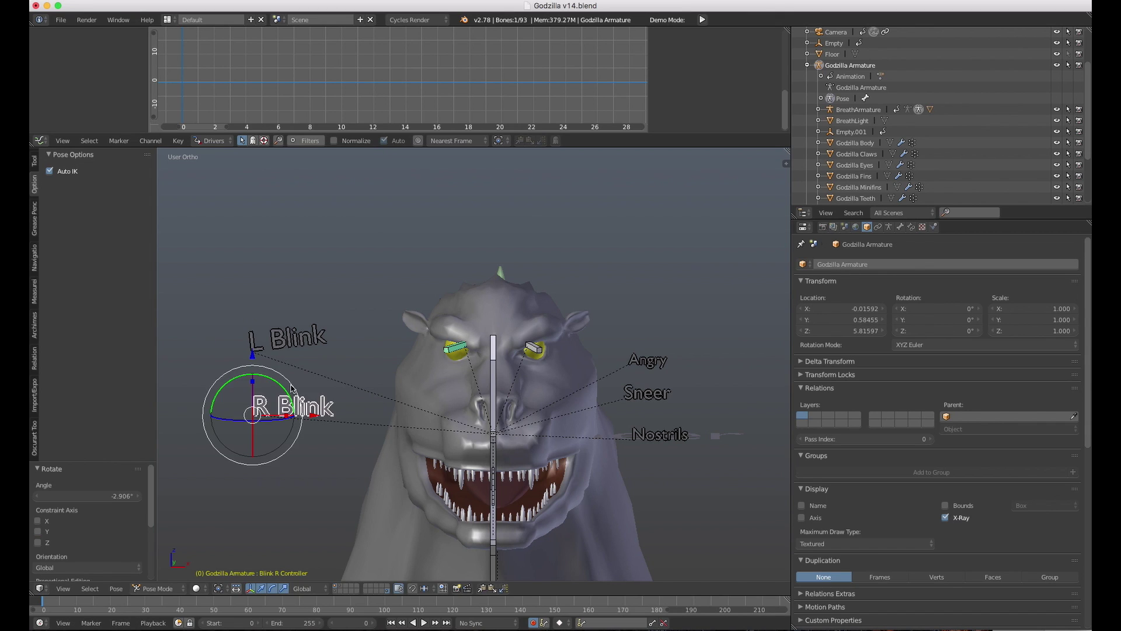
Rotate the Godzilla rig's R Blink controller about -32°
{"action": "left_click_drag", "start_coordinate": [291, 387], "coordinate": [274, 364]}
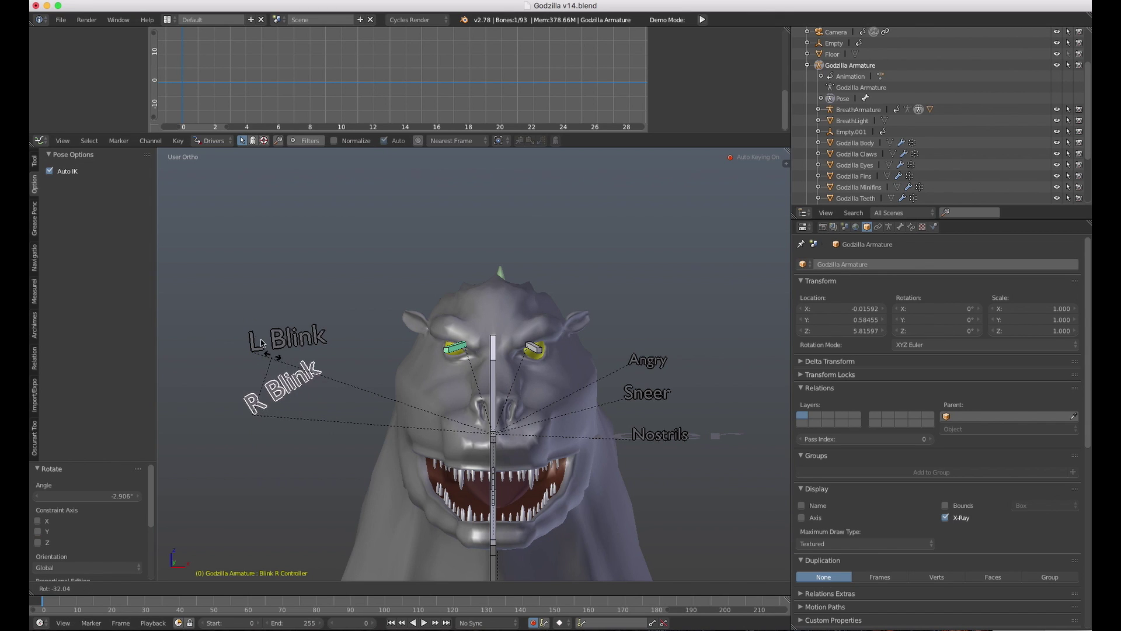
{"action": "left_click_drag", "start_coordinate": [294, 365], "coordinate": [295, 366]}
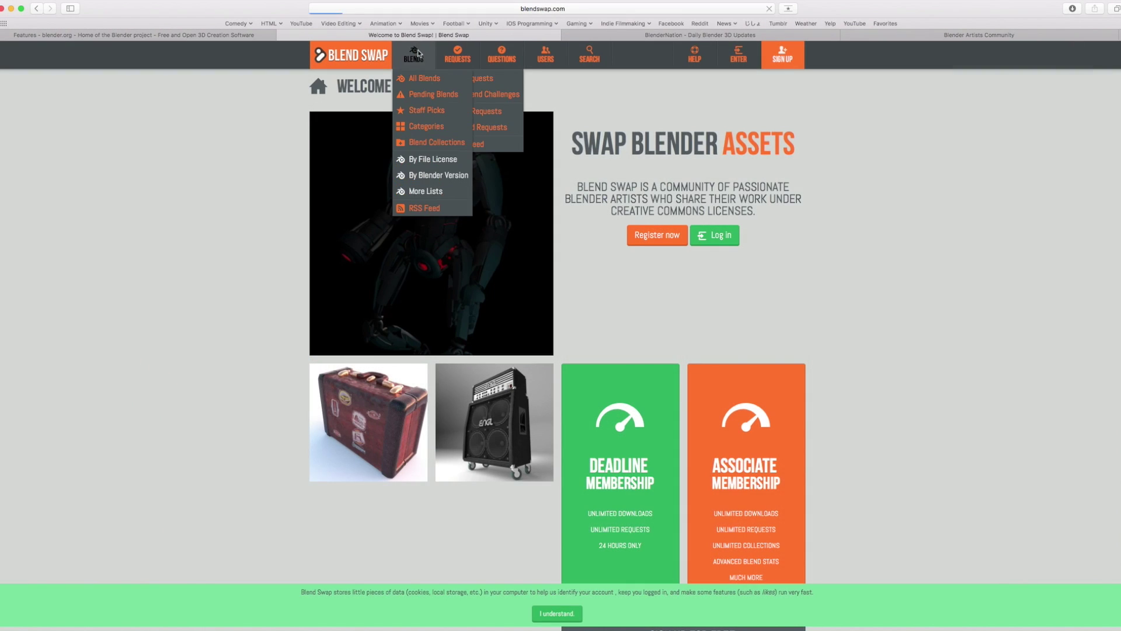
Switch to the browser and look through the models listed under All Blends on Blend Swap, continuing on page 2
{"action": "left_click", "coordinate": [425, 81]}
{"action": "scroll", "coordinate": [582, 176], "scroll_direction": "down", "scroll_amount": 3}
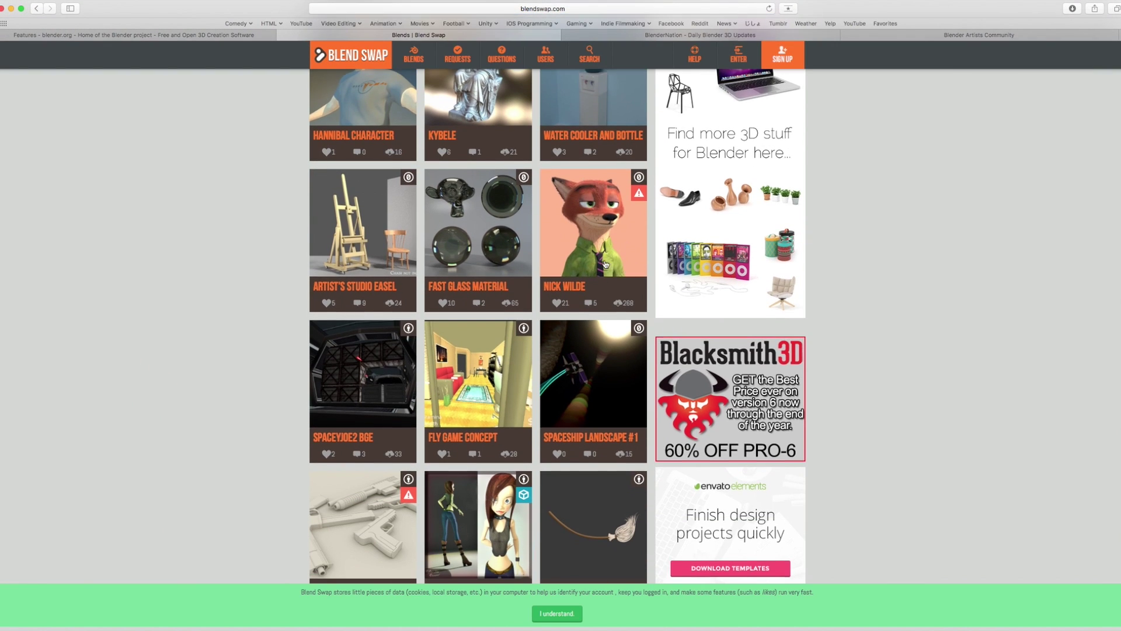
{"action": "scroll", "coordinate": [605, 264], "scroll_direction": "down", "scroll_amount": 15}
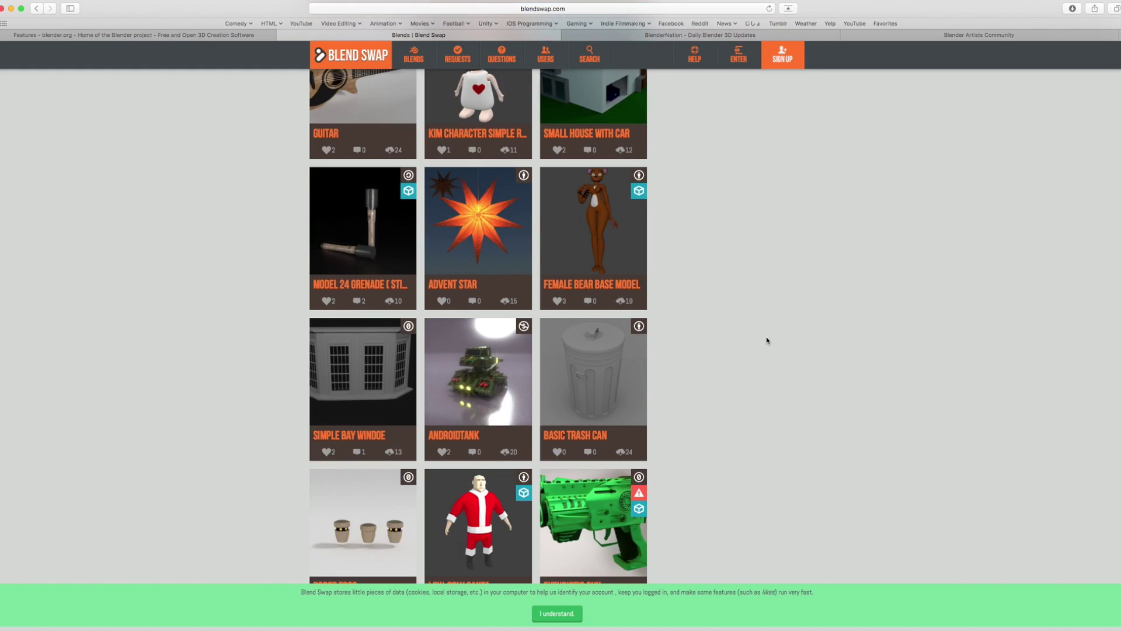
{"action": "scroll", "coordinate": [754, 341], "scroll_direction": "down", "scroll_amount": 4}
{"action": "left_click", "coordinate": [426, 483]}
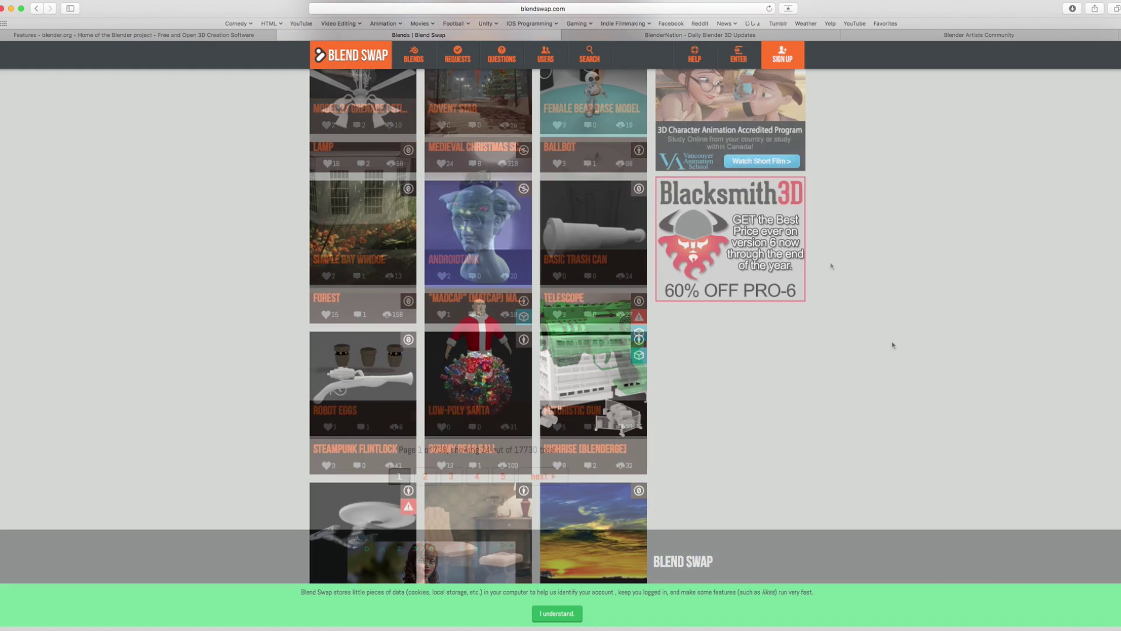
{"action": "scroll", "coordinate": [893, 345], "scroll_direction": "down", "scroll_amount": 3}
{"action": "scroll", "coordinate": [892, 345], "scroll_direction": "down", "scroll_amount": 2}
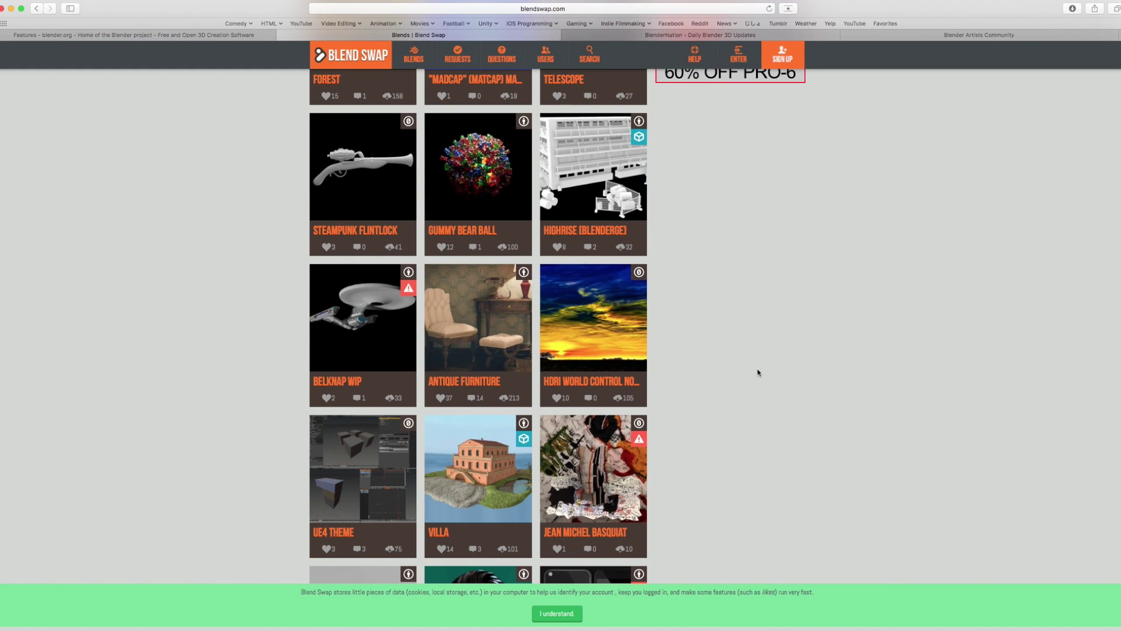
{"action": "scroll", "coordinate": [758, 372], "scroll_direction": "down", "scroll_amount": 2}
View BlenderNation's front page, then open and look over the article "Rig a character with Blender"
{"action": "left_click", "coordinate": [703, 36]}
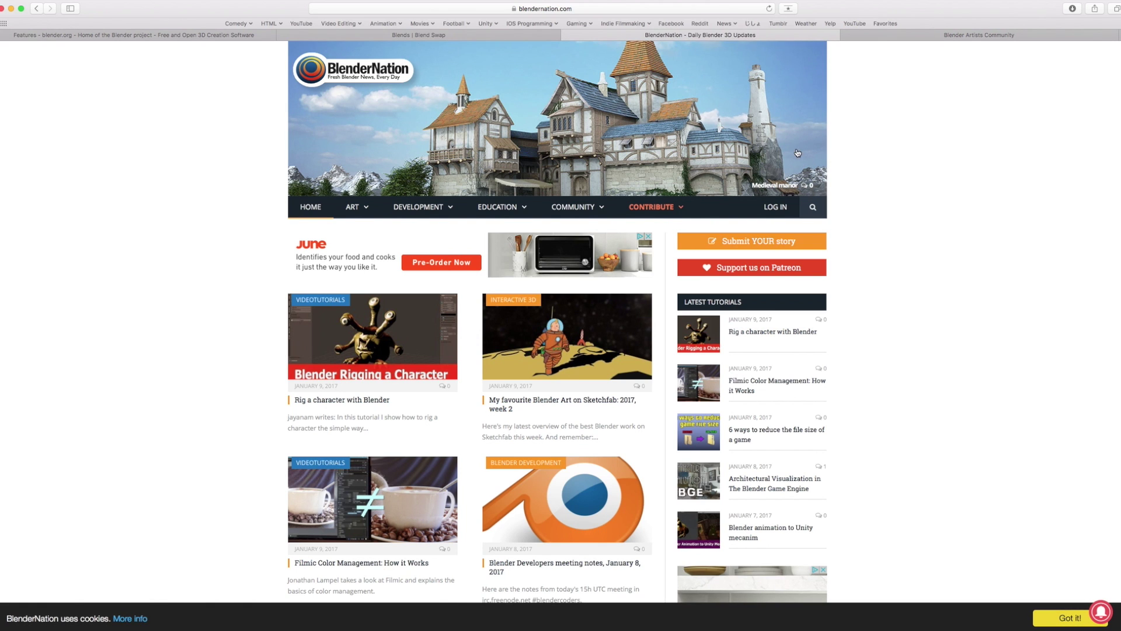
{"action": "scroll", "coordinate": [426, 255], "scroll_direction": "down", "scroll_amount": 5}
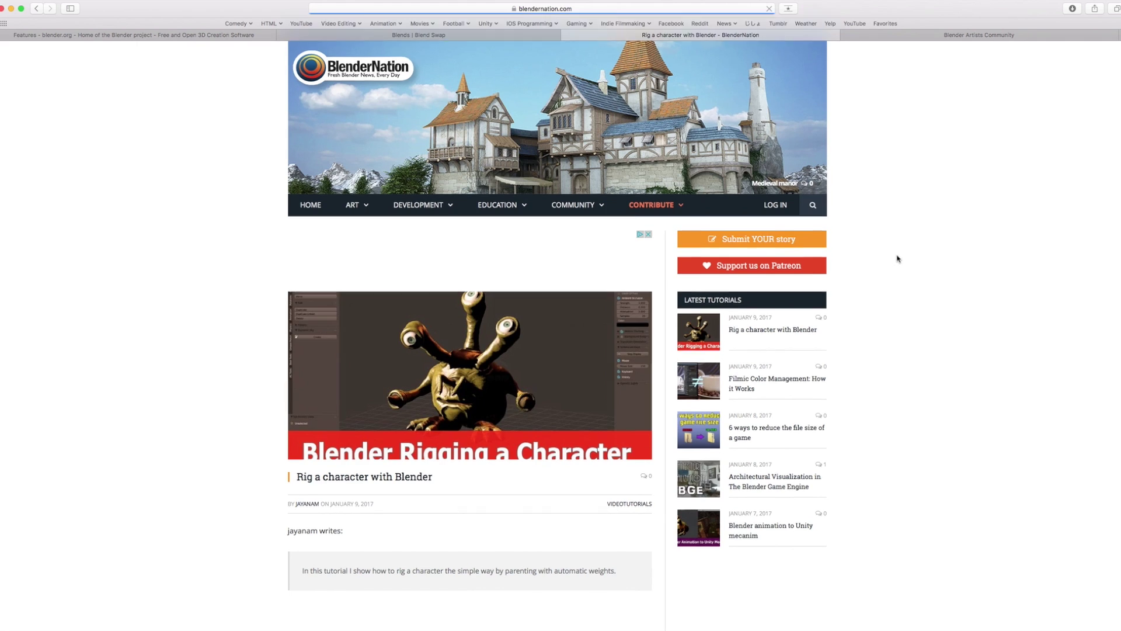
{"action": "scroll", "coordinate": [895, 257], "scroll_direction": "down", "scroll_amount": 5}
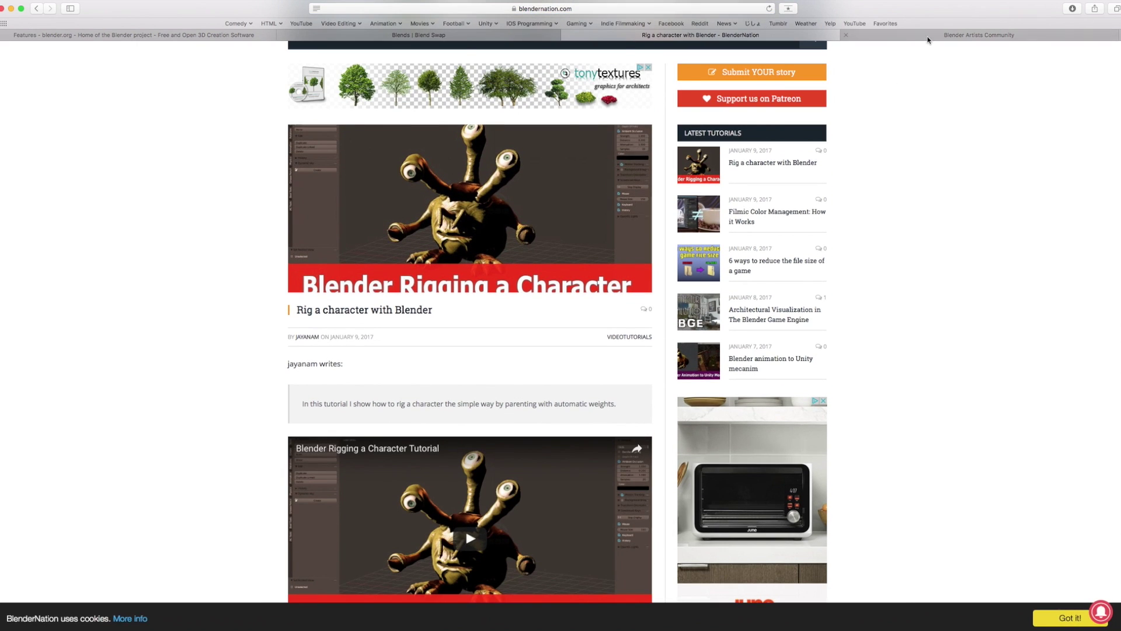
Look through the Blender Artists Community forum sections from General Forums down to Support
{"action": "left_click", "coordinate": [958, 35]}
{"action": "scroll", "coordinate": [951, 252], "scroll_direction": "down", "scroll_amount": 10}
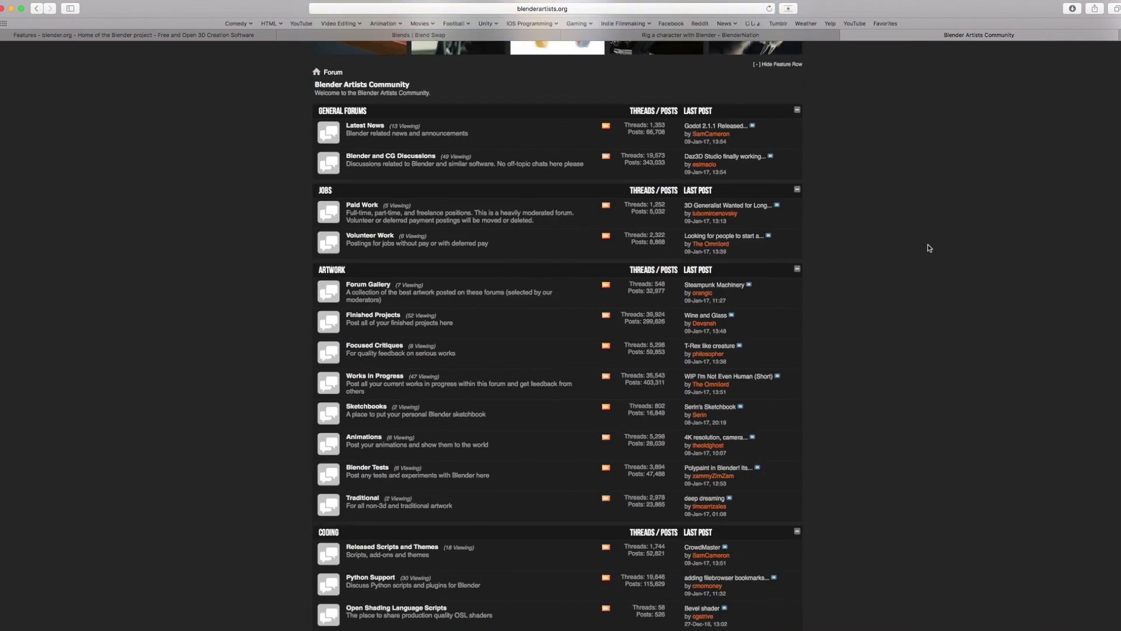
{"action": "scroll", "coordinate": [929, 248], "scroll_direction": "down", "scroll_amount": 5}
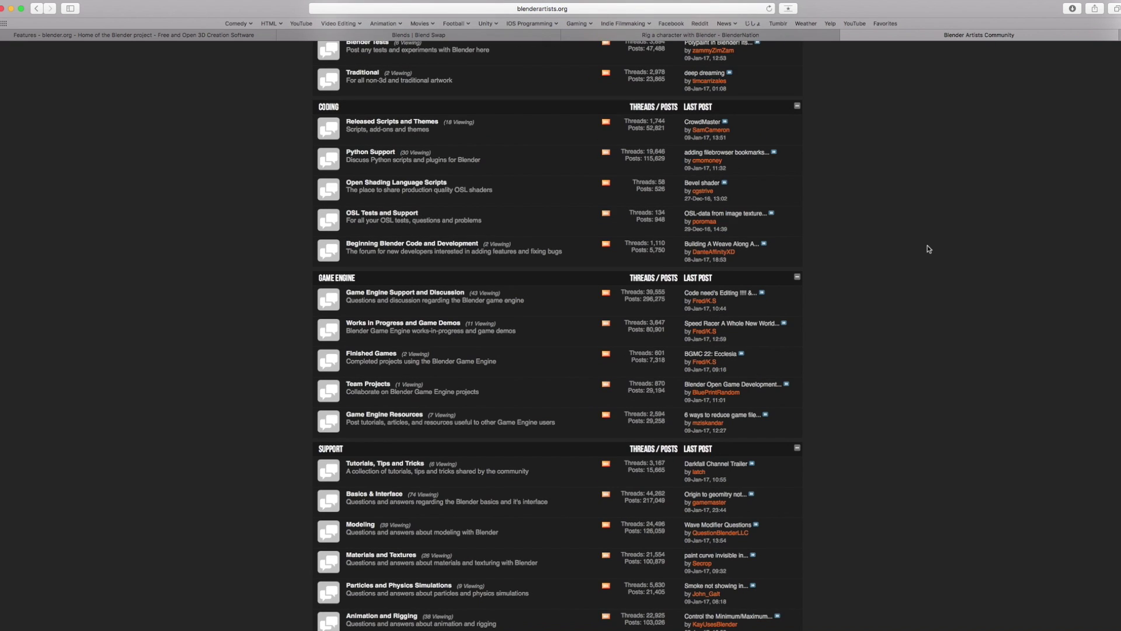
{"action": "scroll", "coordinate": [929, 249], "scroll_direction": "down", "scroll_amount": 5}
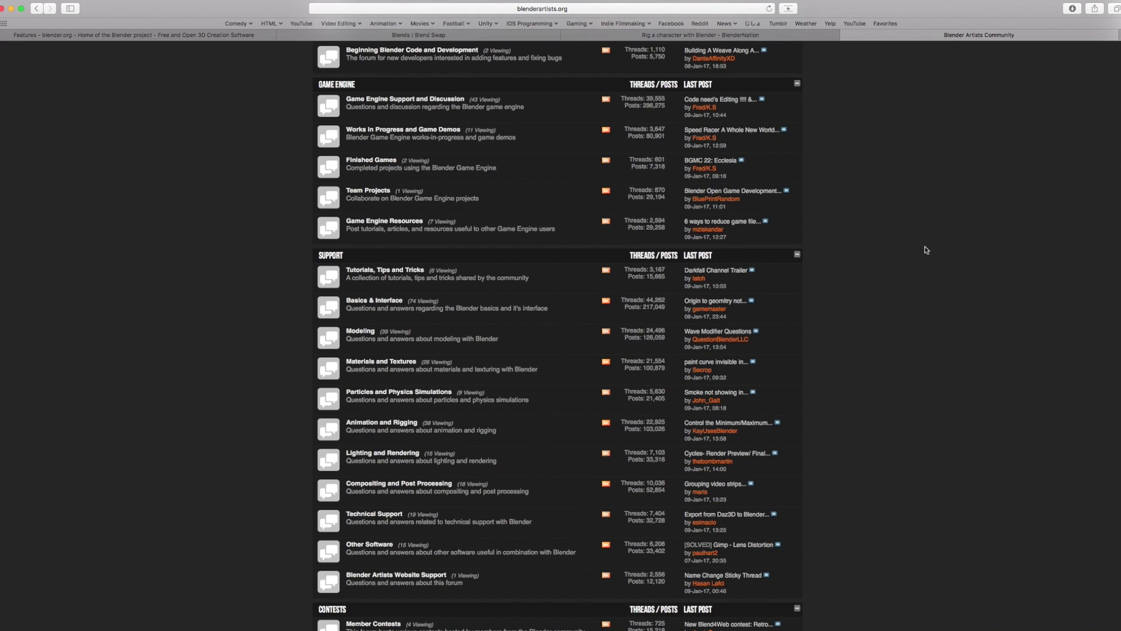
Open the Team Projects forum under Game Engine, look over its threads and return to the forum index
{"action": "scroll", "coordinate": [917, 251], "scroll_direction": "up", "scroll_amount": 2}
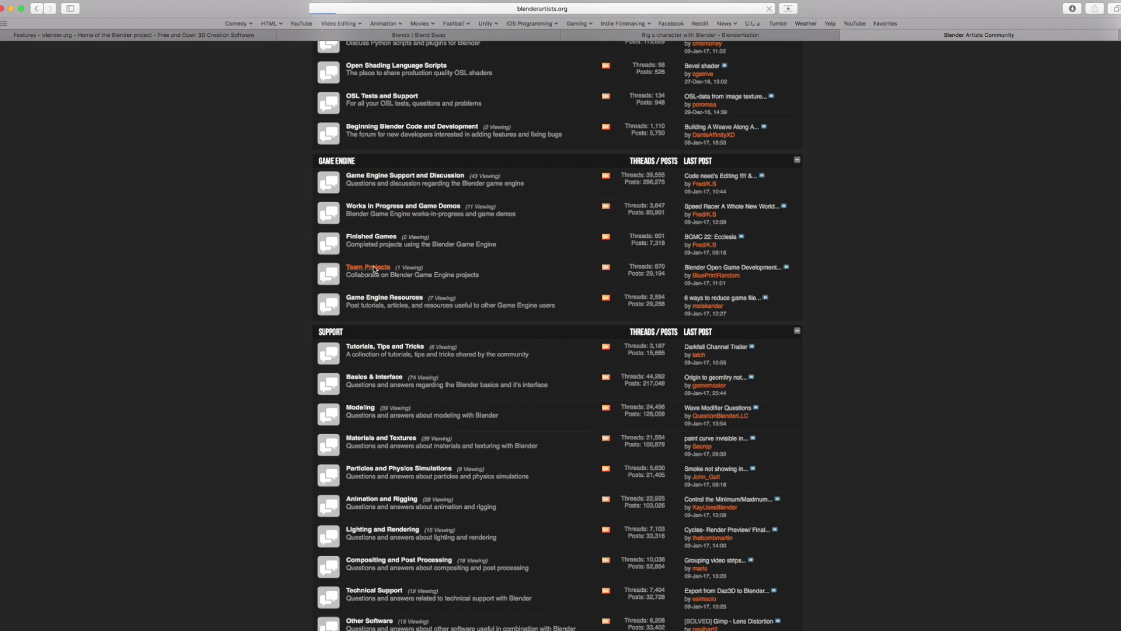
{"action": "scroll", "coordinate": [866, 304], "scroll_direction": "down", "scroll_amount": 7}
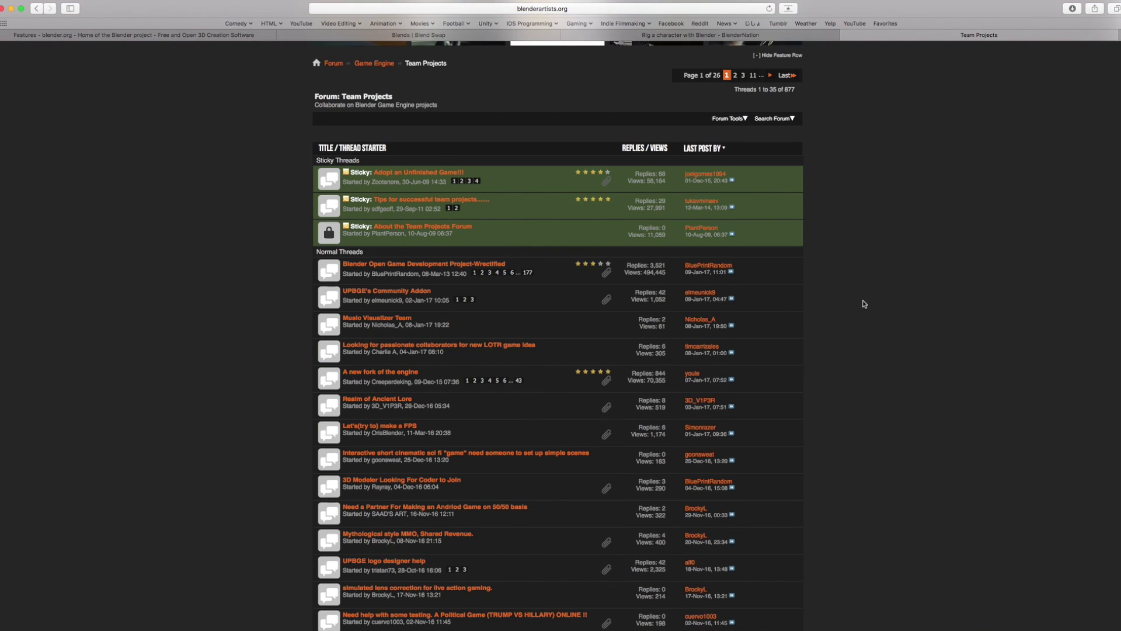
{"action": "scroll", "coordinate": [864, 304], "scroll_direction": "down", "scroll_amount": 2}
{"action": "left_click", "coordinate": [41, 10]}
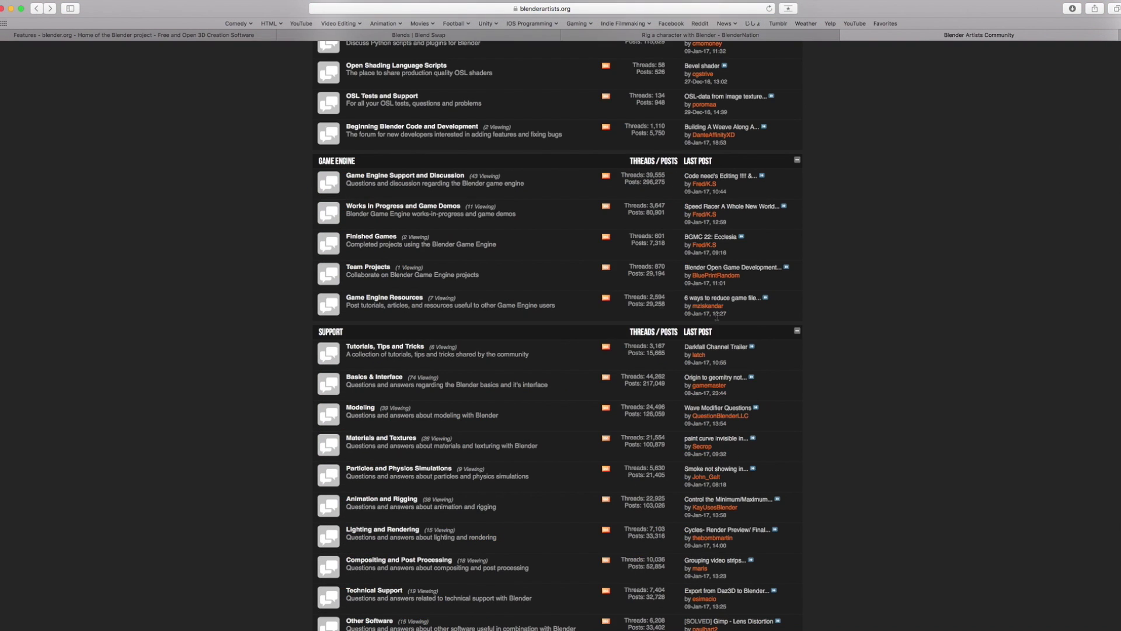
{"action": "scroll", "coordinate": [843, 344], "scroll_direction": "down", "scroll_amount": 5}
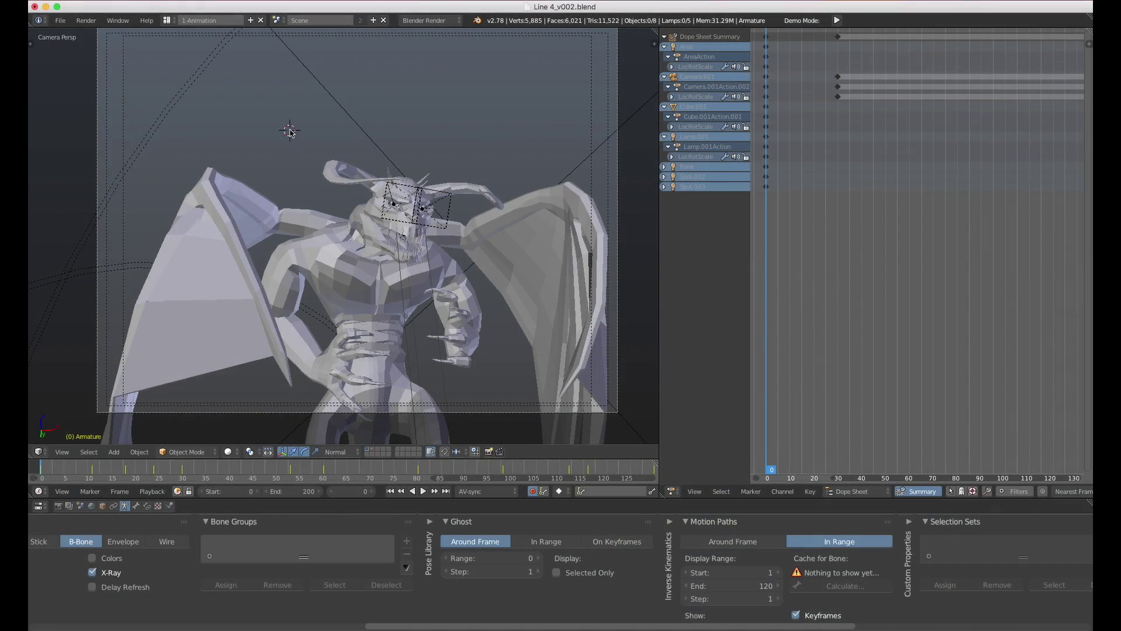
Switch to Blender's Line 4_v002.blend, play and stop the winged demon's animation, and view frame 101 from outside the camera
{"action": "key", "text": "alt+a"}
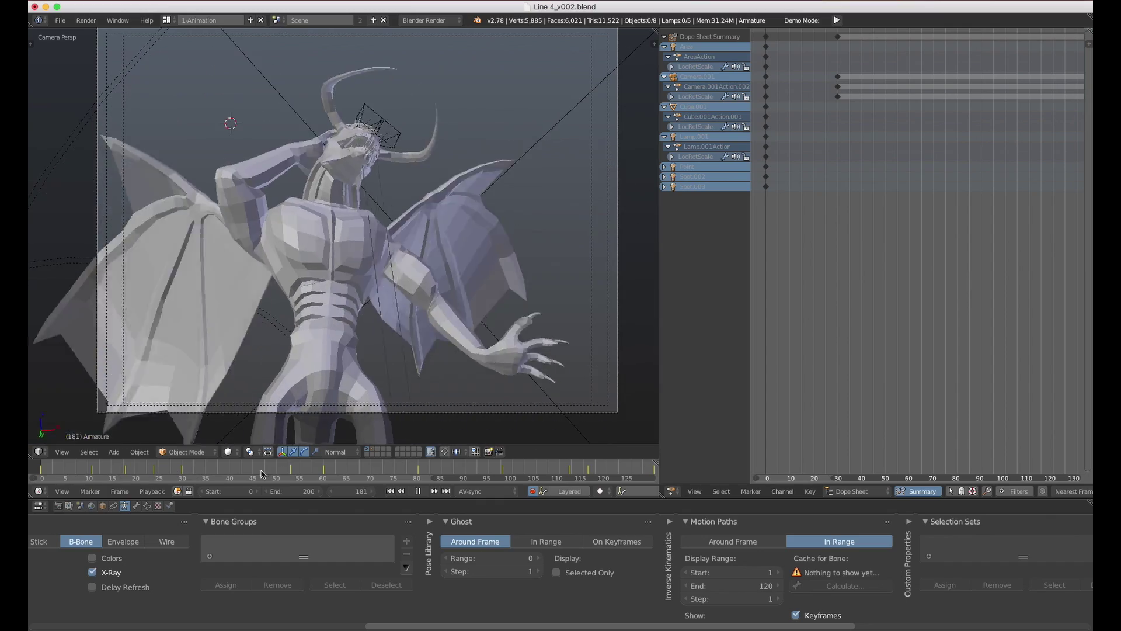
{"action": "key", "text": "alt+a"}
{"action": "left_click", "coordinate": [517, 468]}
{"action": "middle_click_drag", "start_coordinate": [345, 298], "coordinate": [226, 313]}
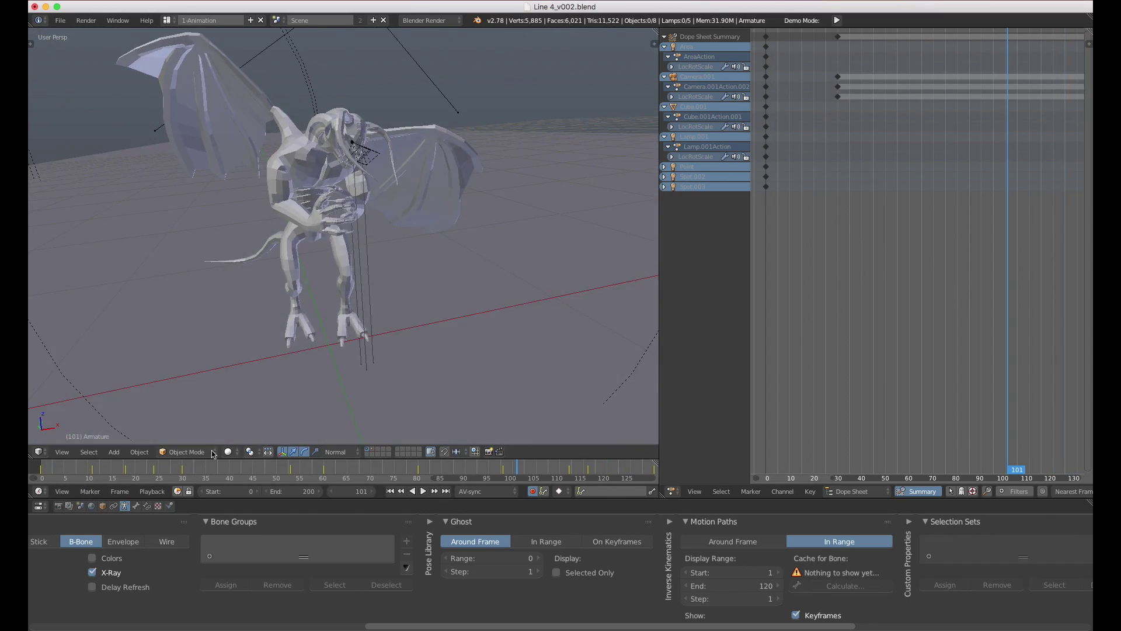
Play the demon animation from an earlier frame outside the camera view, stop it and inspect the model from closer angles
{"action": "left_click_drag", "start_coordinate": [125, 469], "coordinate": [149, 468]}
{"action": "key", "text": "alt+a"}
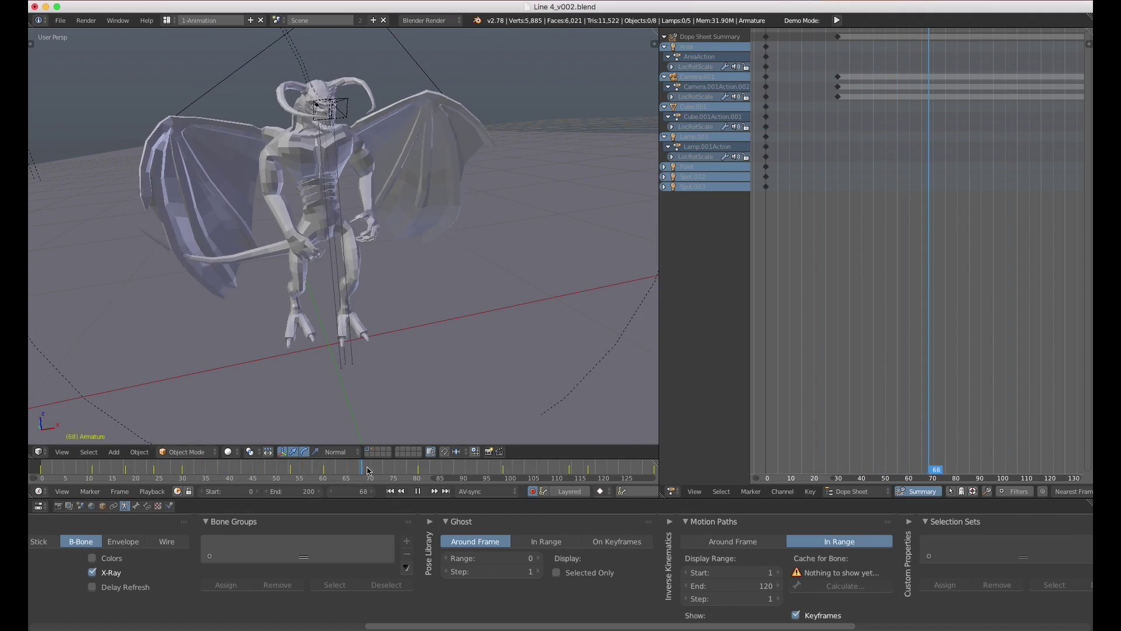
{"action": "key", "text": "alt+a"}
{"action": "middle_click_drag", "start_coordinate": [405, 293], "coordinate": [494, 271]}
{"action": "scroll", "coordinate": [494, 270], "scroll_direction": "up", "scroll_amount": 3}
{"action": "middle_click_drag", "start_coordinate": [494, 270], "coordinate": [380, 253]}
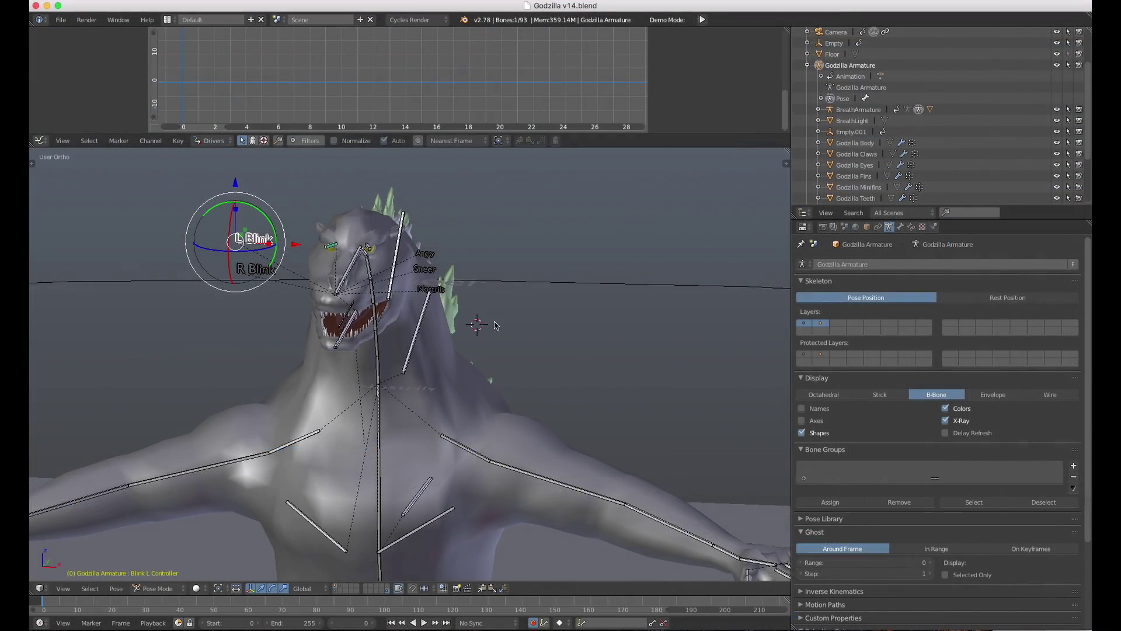
Deselect all bones of the Godzilla rig and rotate its Forearm.R bone about -2.5°
{"action": "middle_click_drag", "start_coordinate": [501, 344], "coordinate": [442, 305]}
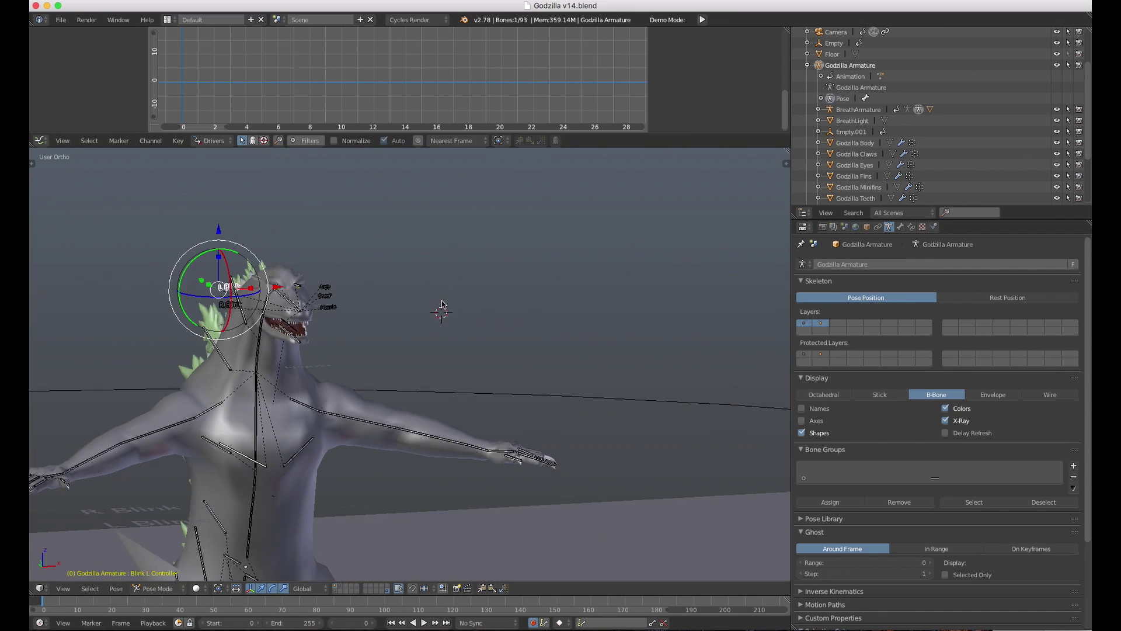
{"action": "scroll", "coordinate": [441, 301], "scroll_direction": "down", "scroll_amount": 2}
{"action": "middle_click_drag", "start_coordinate": [372, 327], "coordinate": [423, 267], "text": "shift"}
{"action": "key", "text": "a"}
{"action": "scroll", "coordinate": [423, 266], "scroll_direction": "down", "scroll_amount": 2}
{"action": "middle_click_drag", "start_coordinate": [415, 369], "coordinate": [505, 373], "text": "shift"}
{"action": "scroll", "coordinate": [505, 373], "scroll_direction": "up", "scroll_amount": 5}
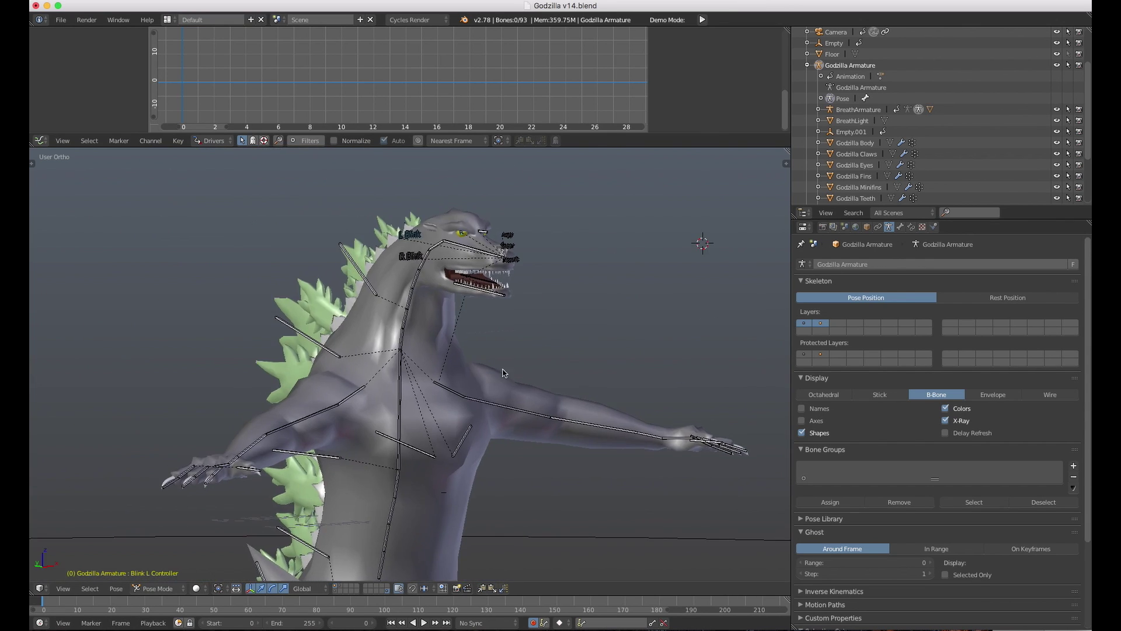
{"action": "scroll", "coordinate": [504, 373], "scroll_direction": "up", "scroll_amount": 2}
{"action": "right_click", "coordinate": [662, 454]}
{"action": "key", "text": "r"}
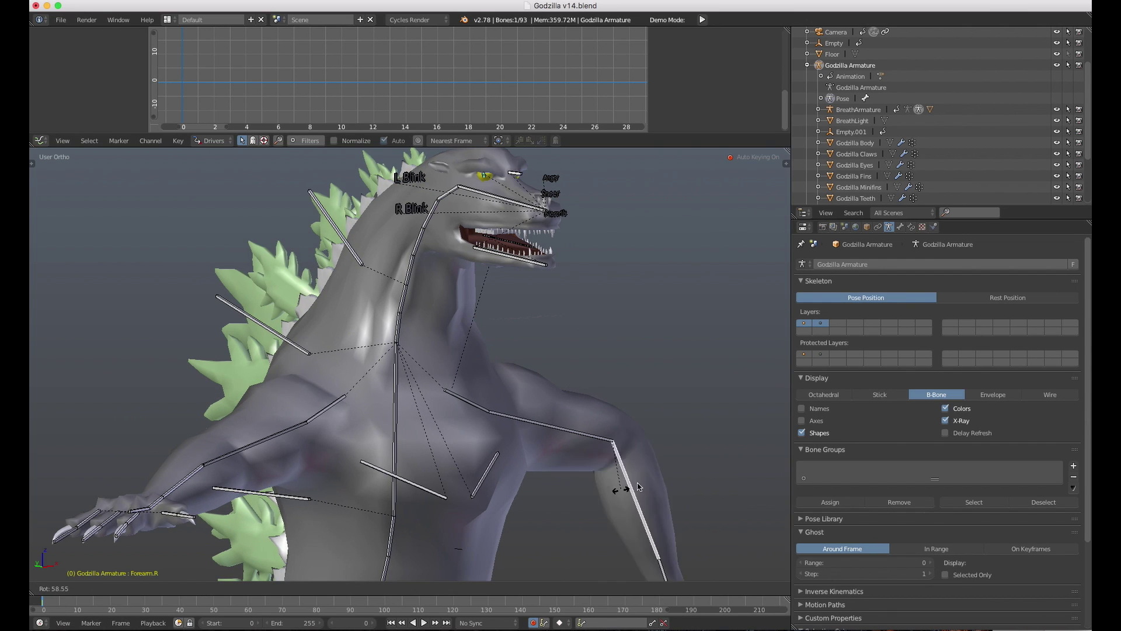
{"action": "left_click", "coordinate": [643, 480]}
Show the transform manipulator and enable Auto IK in the armature's pose options
{"action": "key", "text": "ctrl+space"}
{"action": "key", "text": "t"}
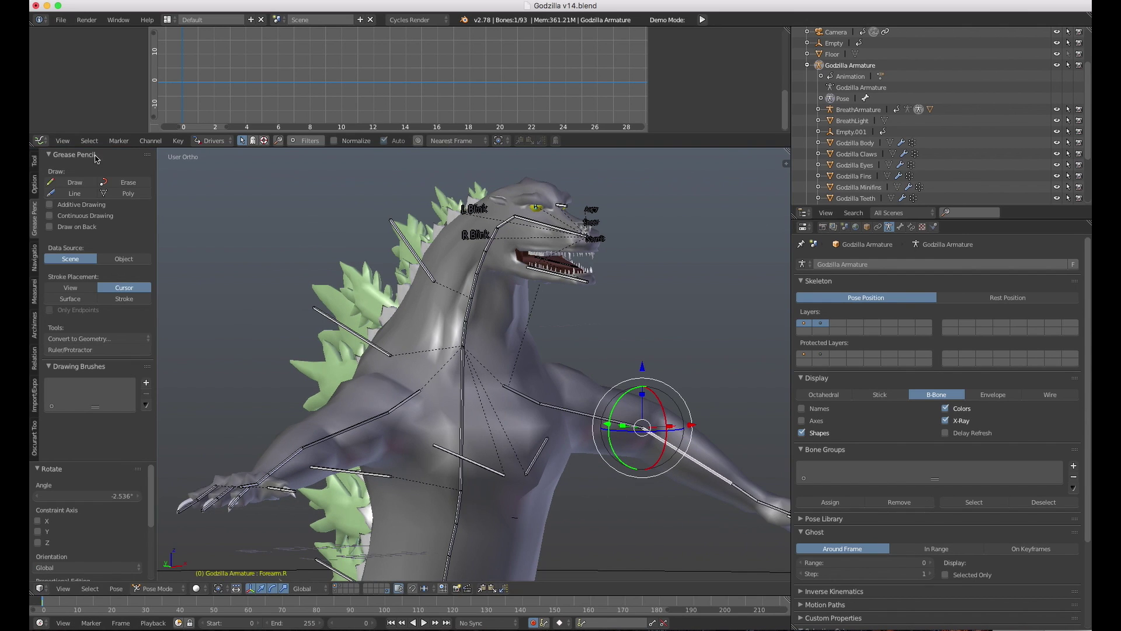
{"action": "left_click", "coordinate": [33, 166]}
{"action": "left_click", "coordinate": [34, 186]}
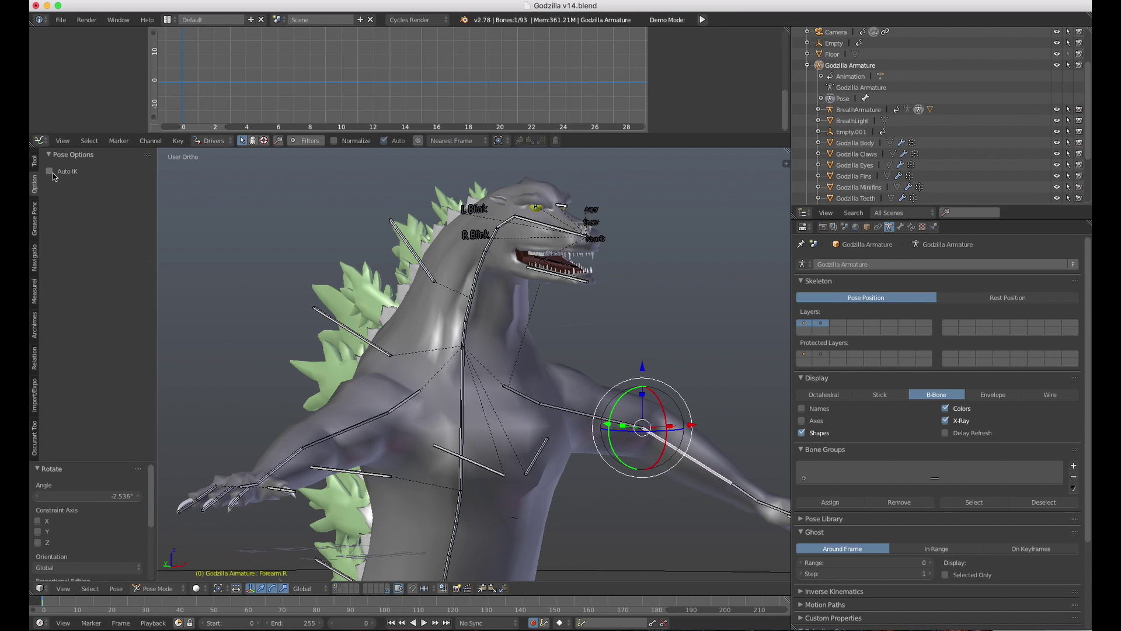
Move Forearm.R by about X -0.815, Y 0.472, Z -1.089 and Forearm.L by about X 0.794, Y -0.654, Z -0.800
{"action": "key", "text": "g"}
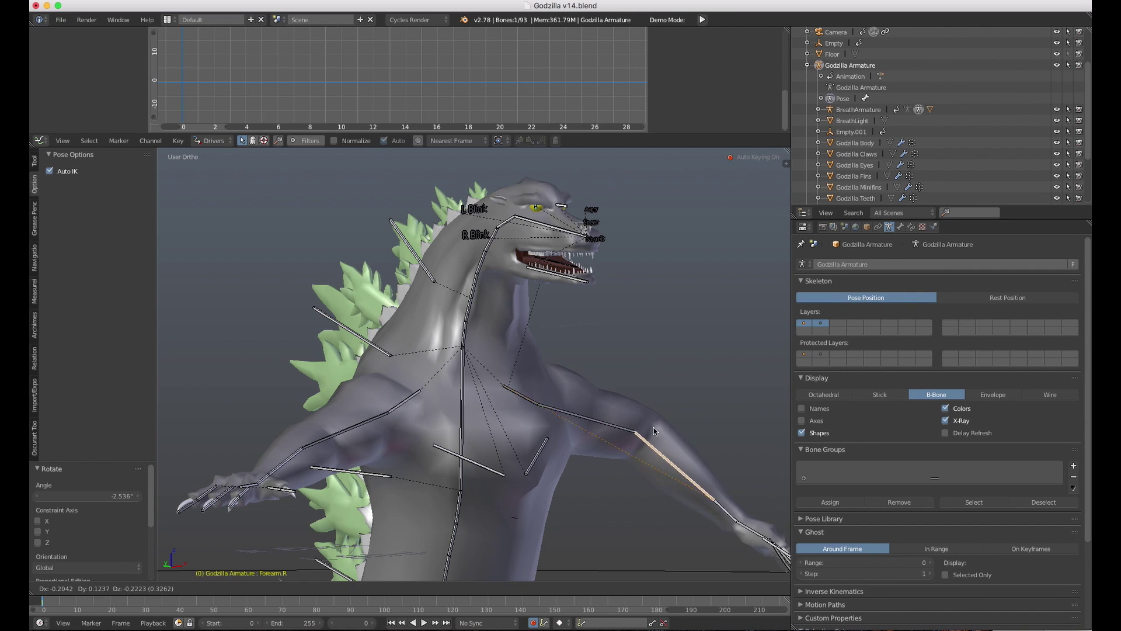
{"action": "left_click", "coordinate": [279, 470]}
{"action": "right_click", "coordinate": [279, 467]}
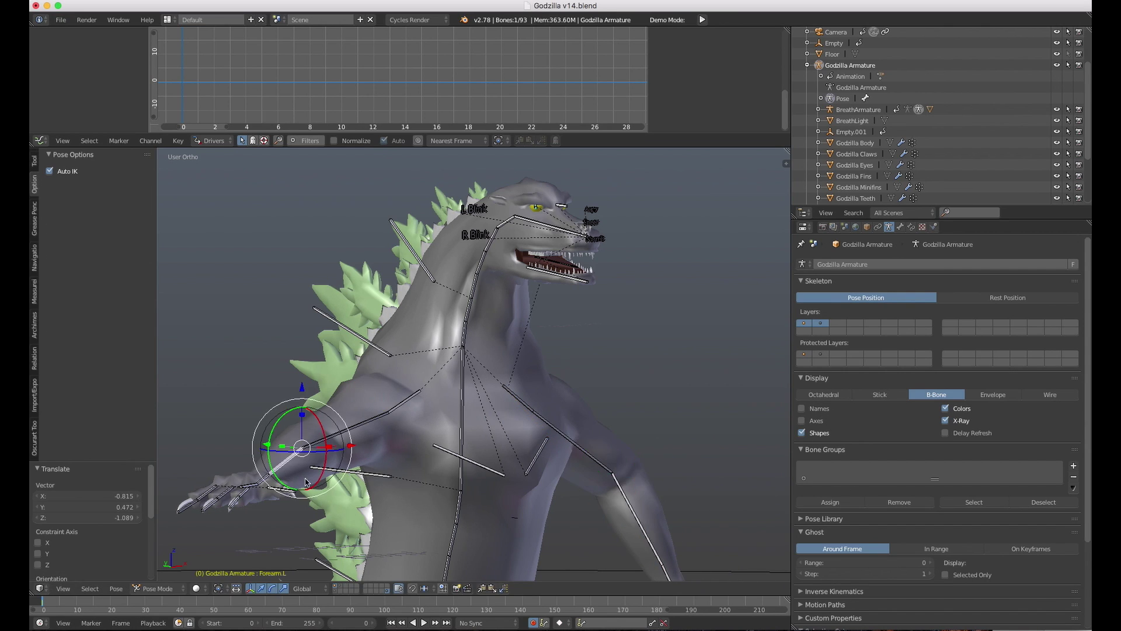
{"action": "key", "text": "g"}
{"action": "left_click", "coordinate": [379, 527]}
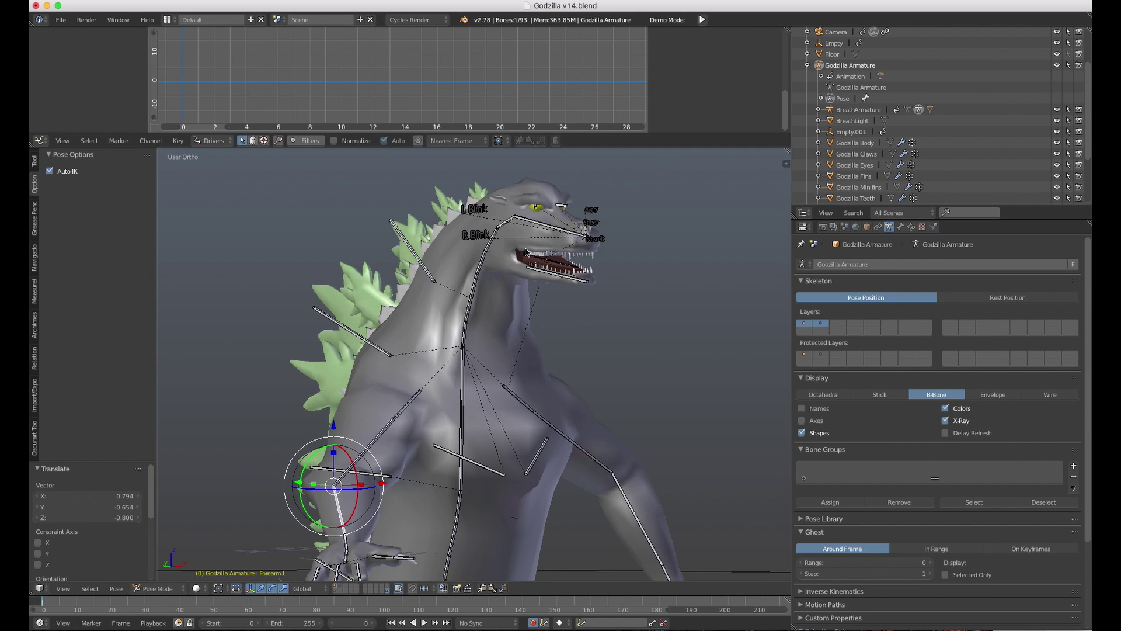
Select the Godzilla rig's Jaw bone and rotate it around the X axis
{"action": "scroll", "coordinate": [525, 249], "scroll_direction": "down", "scroll_amount": 1}
{"action": "scroll", "coordinate": [525, 250], "scroll_direction": "up", "scroll_amount": 2}
{"action": "middle_click_drag", "start_coordinate": [551, 249], "coordinate": [488, 404], "text": "shift"}
{"action": "right_click", "coordinate": [512, 406]}
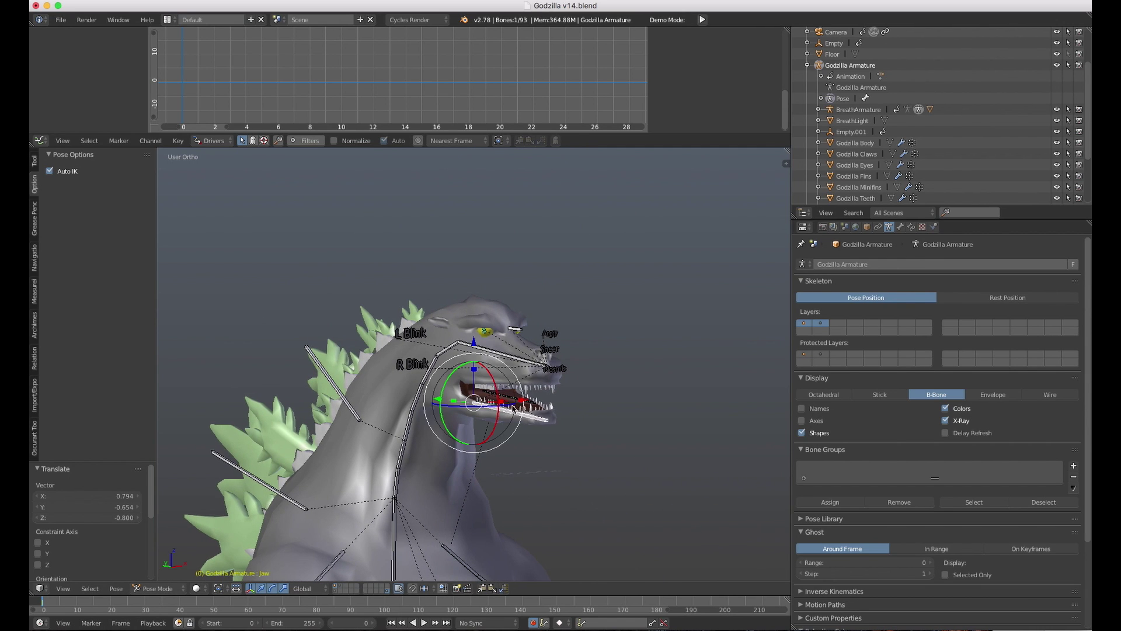
{"action": "key", "text": "r"}
{"action": "key", "text": "x"}
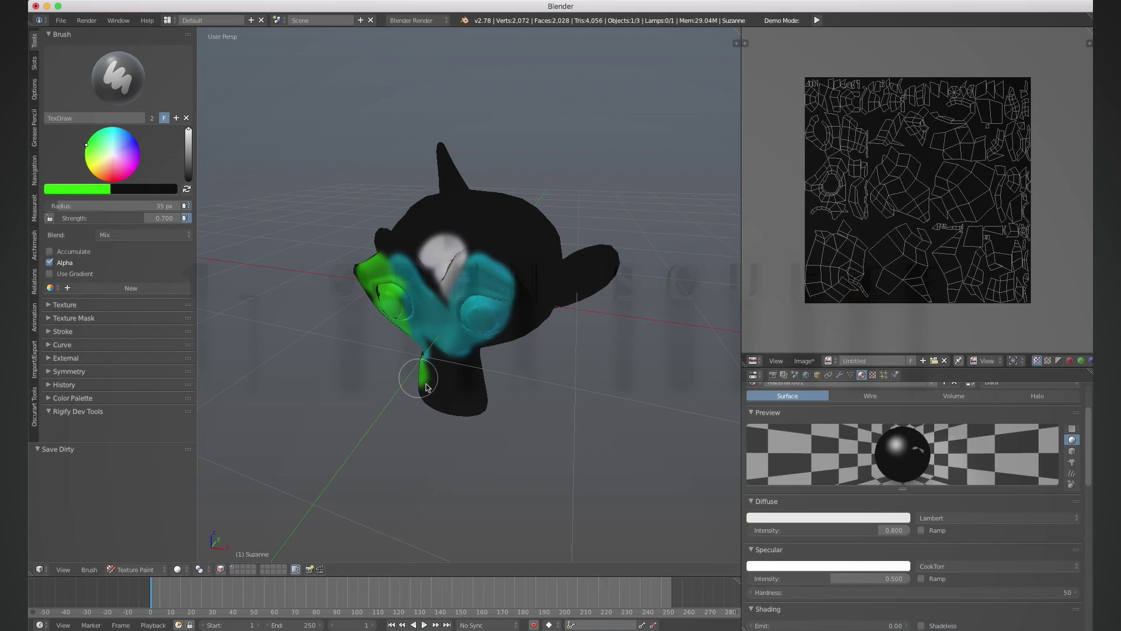
Texture-paint Suzanne's muzzle green, and her forehead, the sides of her head and an ear red
{"action": "mouse_move", "coordinate": [423, 380]}
{"action": "left_mouse_down"}
{"action": "mouse_move", "coordinate": [444, 386]}
{"action": "mouse_move", "coordinate": [467, 370]}
{"action": "left_mouse_up"}
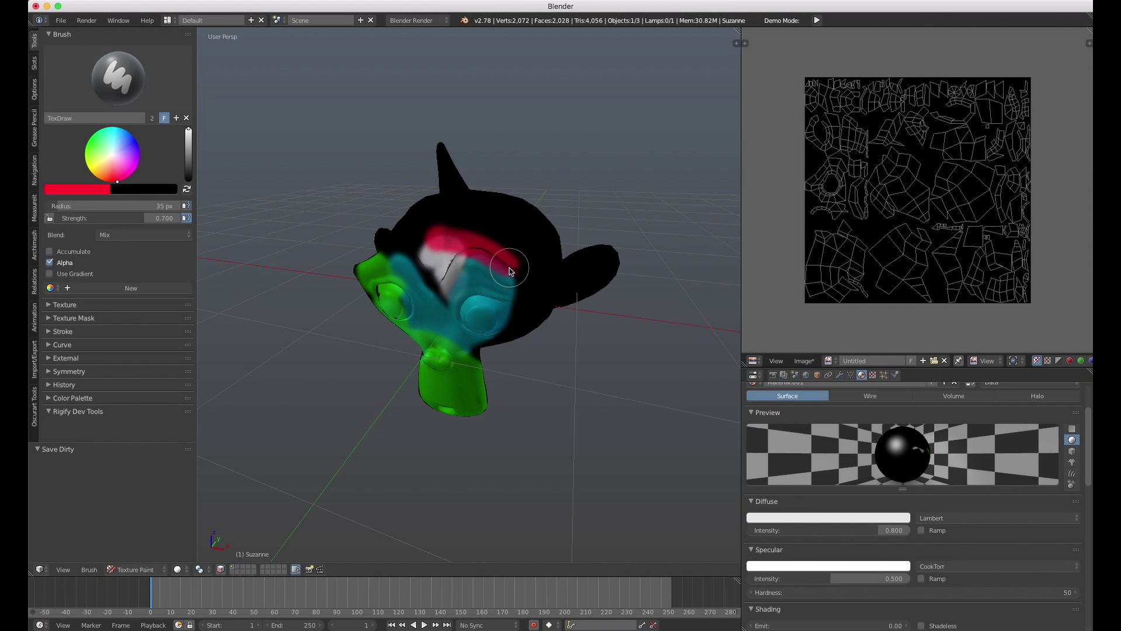
{"action": "middle_click_drag", "start_coordinate": [534, 301], "coordinate": [480, 275]}
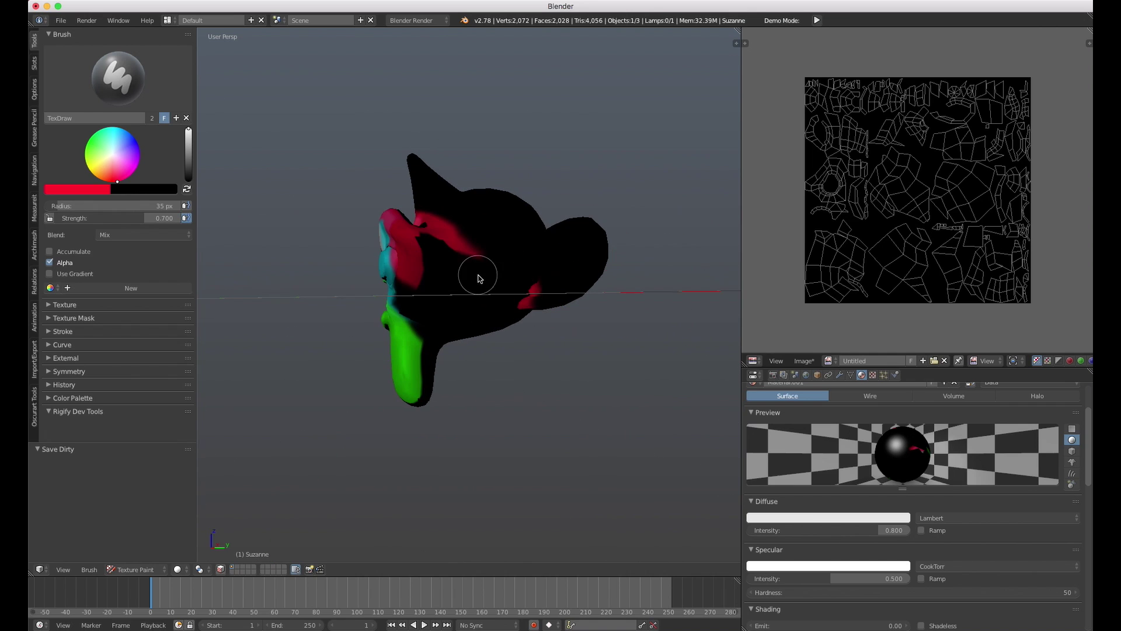
{"action": "mouse_move", "coordinate": [442, 305]}
{"action": "left_mouse_down"}
{"action": "mouse_move", "coordinate": [425, 295]}
{"action": "mouse_move", "coordinate": [417, 350]}
{"action": "mouse_move", "coordinate": [493, 268]}
{"action": "mouse_move", "coordinate": [457, 266]}
{"action": "left_mouse_up"}
{"action": "mouse_move", "coordinate": [473, 270]}
{"action": "middle_mouse_down"}
{"action": "mouse_move", "coordinate": [333, 265]}
{"action": "mouse_move", "coordinate": [459, 272]}
{"action": "middle_mouse_up"}
{"action": "mouse_move", "coordinate": [496, 346]}
{"action": "left_mouse_down"}
{"action": "mouse_move", "coordinate": [511, 377]}
{"action": "mouse_move", "coordinate": [412, 213]}
{"action": "mouse_move", "coordinate": [442, 273]}
{"action": "mouse_move", "coordinate": [309, 275]}
{"action": "mouse_move", "coordinate": [407, 330]}
{"action": "left_mouse_up"}
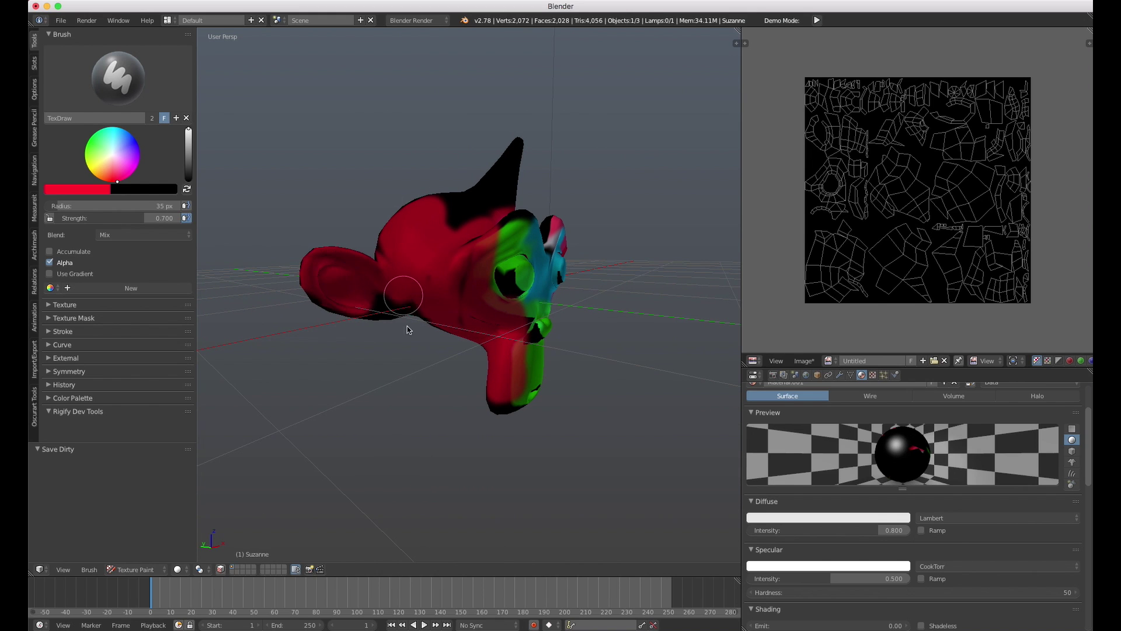
Paint the horn, the top of Suzanne's head and the unpainted ear violet
{"action": "left_click_drag", "start_coordinate": [483, 195], "coordinate": [491, 190]}
{"action": "mouse_move", "coordinate": [490, 190]}
{"action": "middle_mouse_down"}
{"action": "mouse_move", "coordinate": [403, 224]}
{"action": "mouse_move", "coordinate": [327, 222]}
{"action": "middle_mouse_up"}
{"action": "mouse_move", "coordinate": [496, 222]}
{"action": "left_mouse_down"}
{"action": "mouse_move", "coordinate": [536, 257]}
{"action": "mouse_move", "coordinate": [480, 237]}
{"action": "mouse_move", "coordinate": [470, 220]}
{"action": "left_mouse_up"}
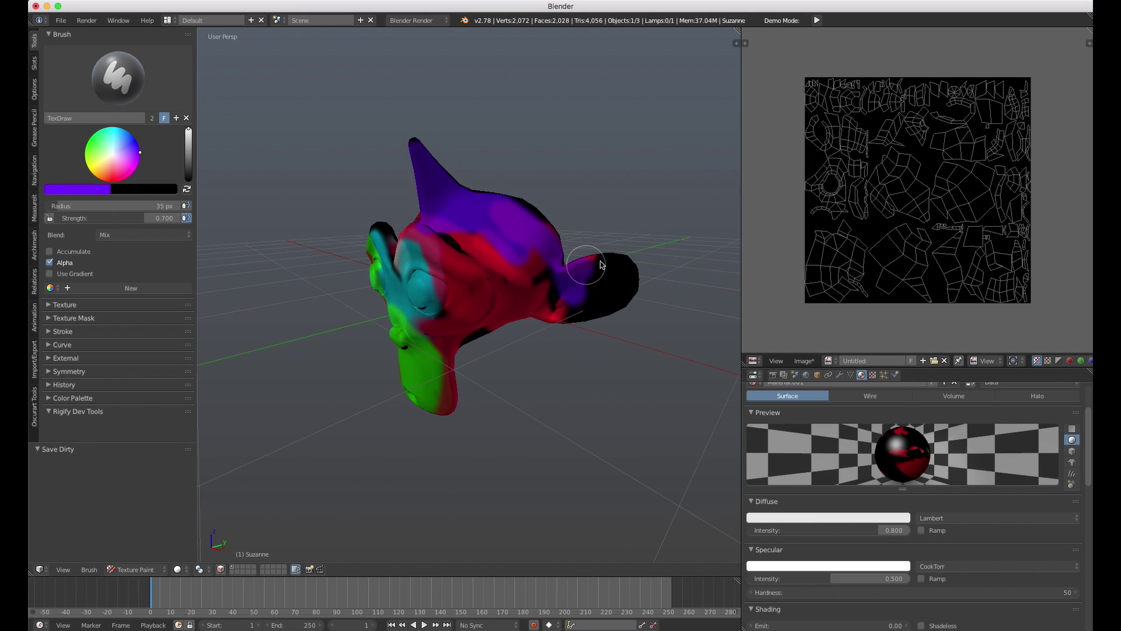
{"action": "left_click_drag", "start_coordinate": [602, 264], "coordinate": [555, 272]}
{"action": "middle_click_drag", "start_coordinate": [483, 306], "coordinate": [495, 273]}
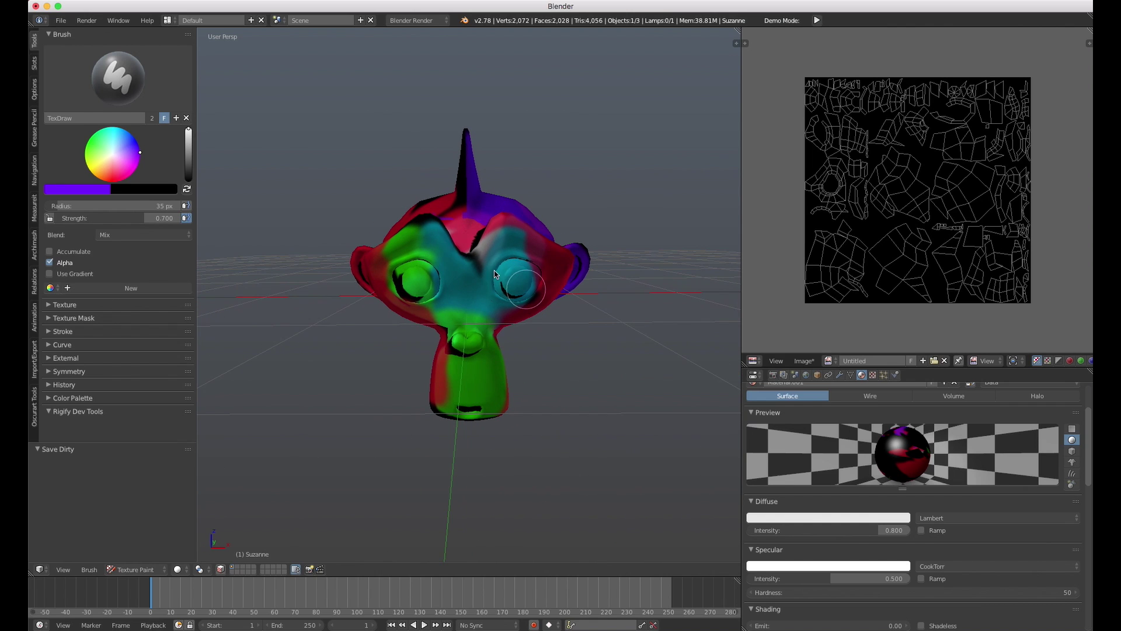
Paint violet over Suzanne's green brow, eye area and side of the muzzle, and open the file commands
{"action": "left_click_drag", "start_coordinate": [469, 237], "coordinate": [437, 256]}
{"action": "mouse_move", "coordinate": [361, 272]}
{"action": "left_mouse_down"}
{"action": "mouse_move", "coordinate": [424, 327]}
{"action": "mouse_move", "coordinate": [440, 436]}
{"action": "left_mouse_up"}
{"action": "middle_click_drag", "start_coordinate": [523, 318], "coordinate": [492, 331]}
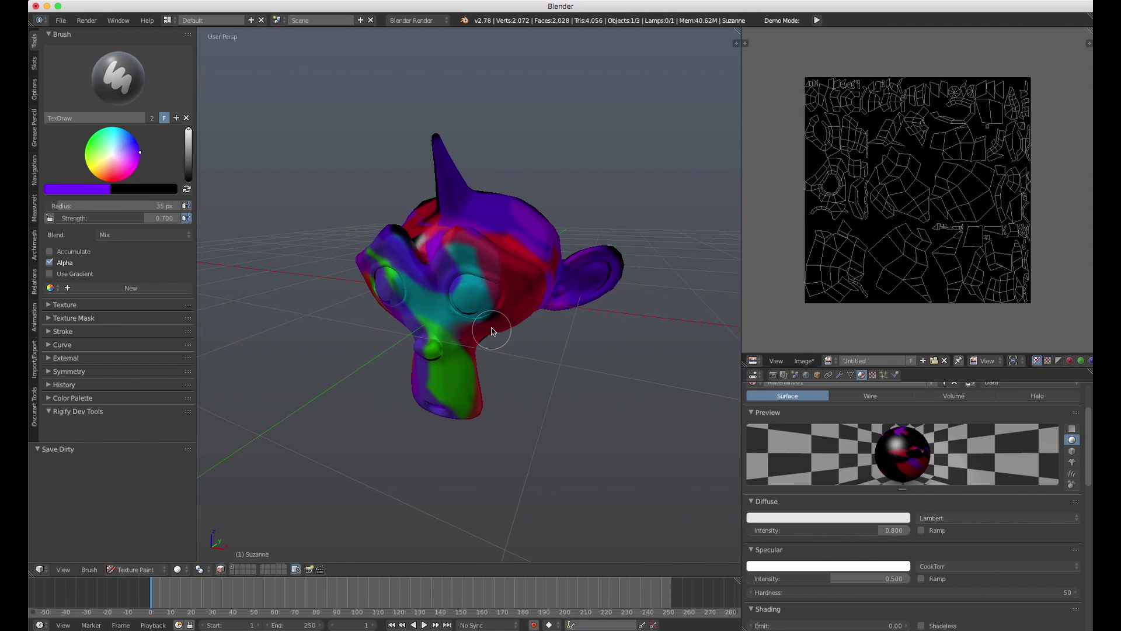
{"action": "left_click", "coordinate": [61, 21]}
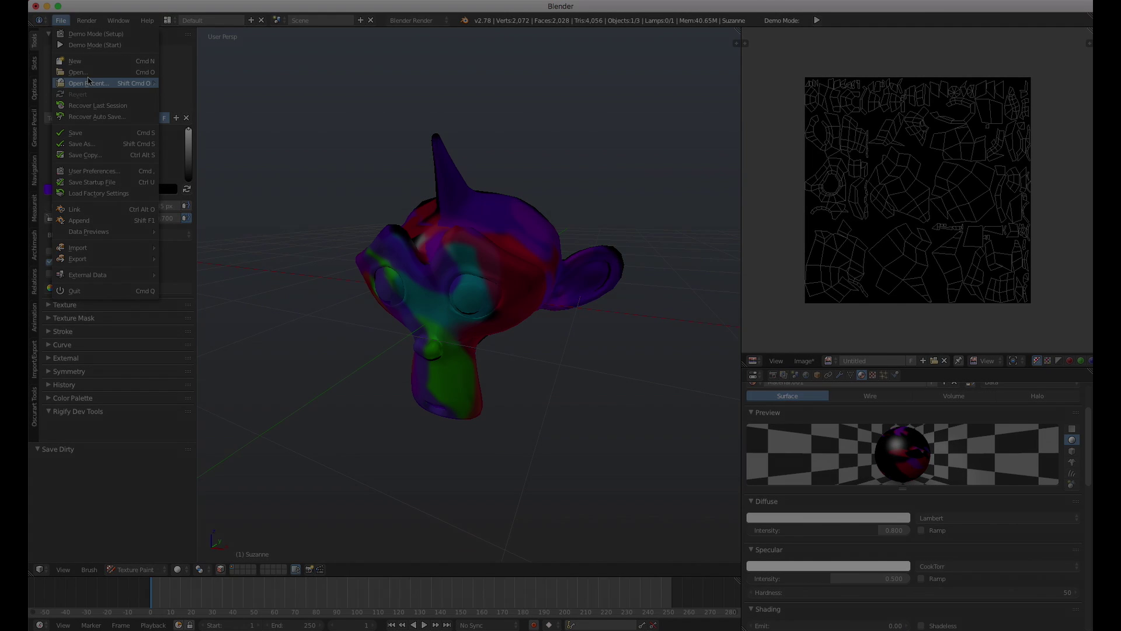